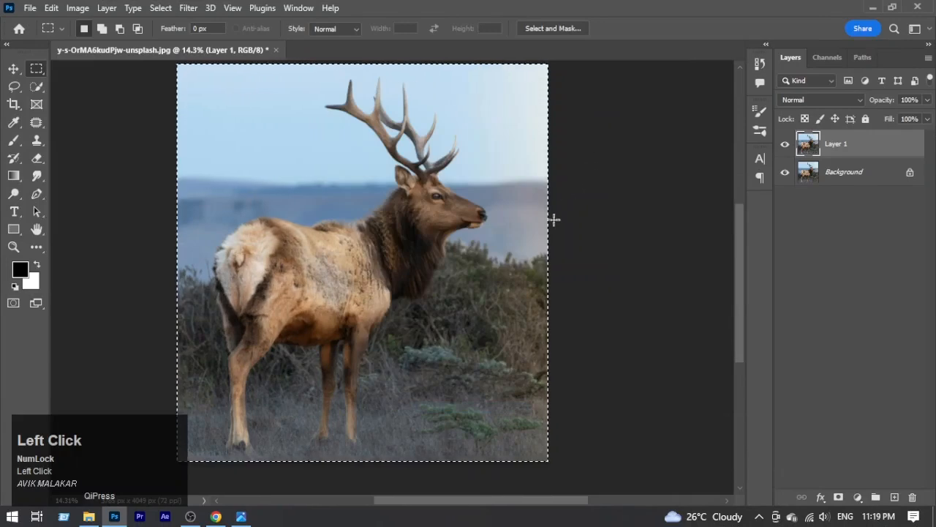
Load the saved deer channel as a new selection and add it as a layer mask on Layer 1.
{"action": "right_click", "coordinate": [426, 218]}
{"action": "left_click", "coordinate": [488, 366]}
{"action": "left_click", "coordinate": [439, 148]}
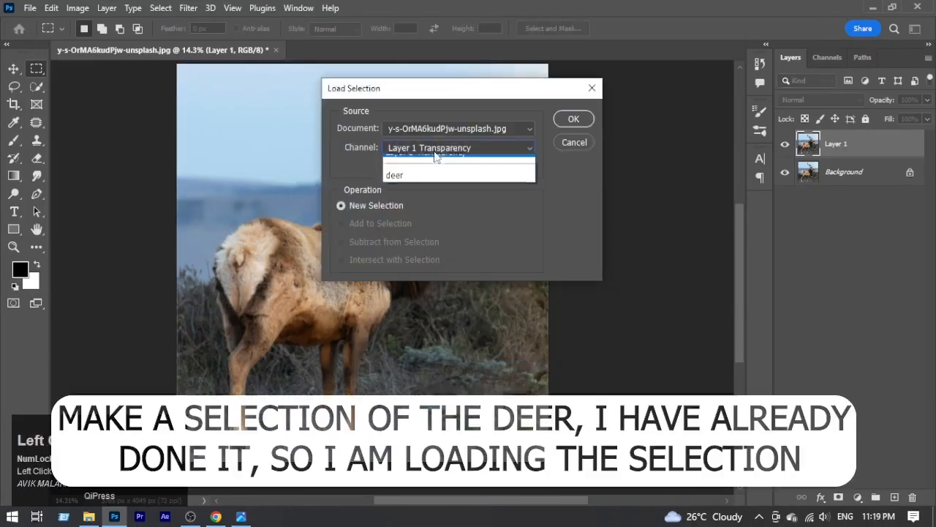
{"action": "left_click", "coordinate": [443, 176]}
{"action": "left_click", "coordinate": [571, 119]}
{"action": "left_click_drag", "start_coordinate": [409, 258], "coordinate": [431, 261]}
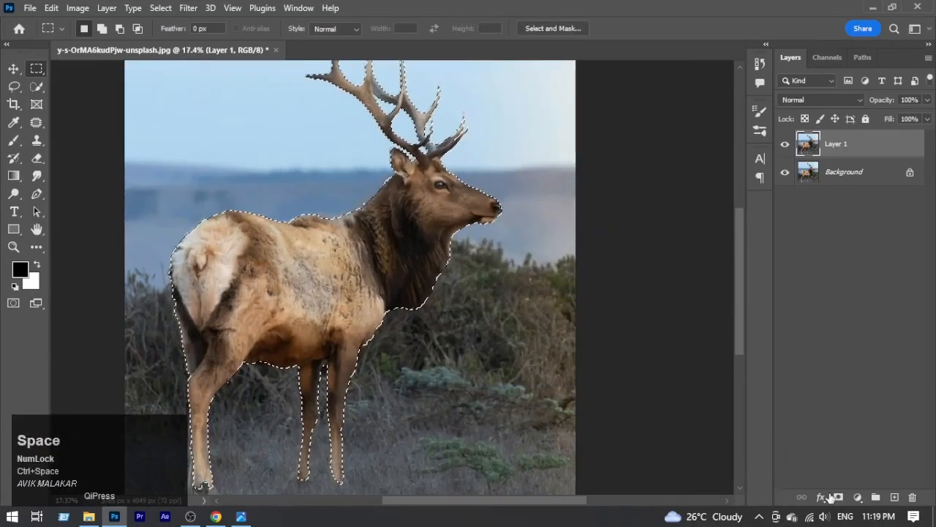
{"action": "left_click", "coordinate": [838, 497]}
Reload the deer outline as a selection from Layer 1's mask.
{"action": "left_click_drag", "start_coordinate": [414, 220], "coordinate": [466, 346]}
{"action": "left_click_drag", "start_coordinate": [461, 183], "coordinate": [476, 459]}
{"action": "left_click", "coordinate": [837, 146], "text": "ctrl"}
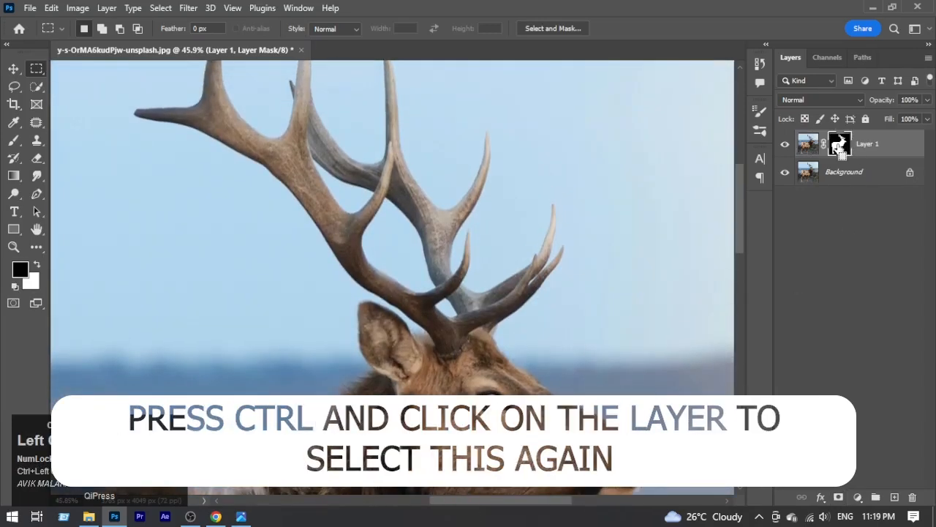
{"action": "left_click_drag", "start_coordinate": [468, 329], "coordinate": [495, 358]}
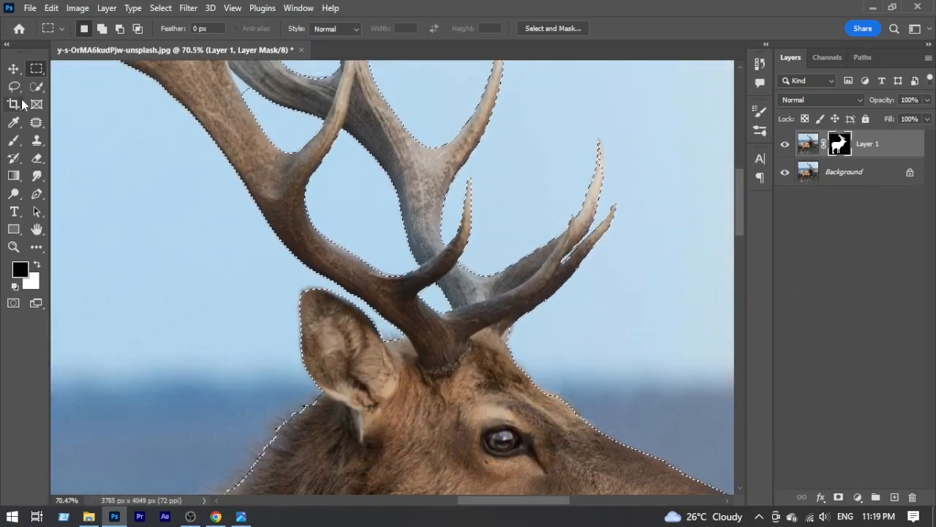
Intersect the deer selection with a Polygonal Lasso outline around the antlers, cutting across the base so only the antlers stay selected.
{"action": "left_click", "coordinate": [14, 86]}
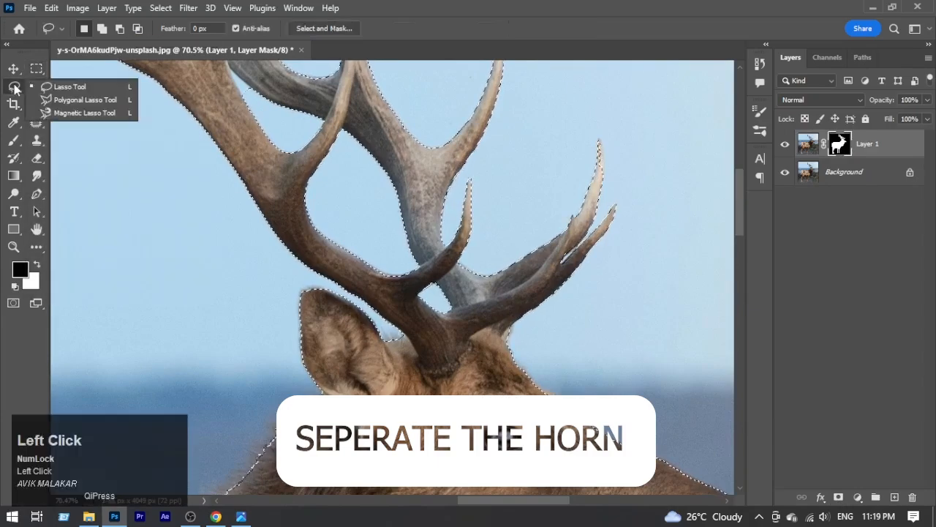
{"action": "left_click", "coordinate": [65, 100]}
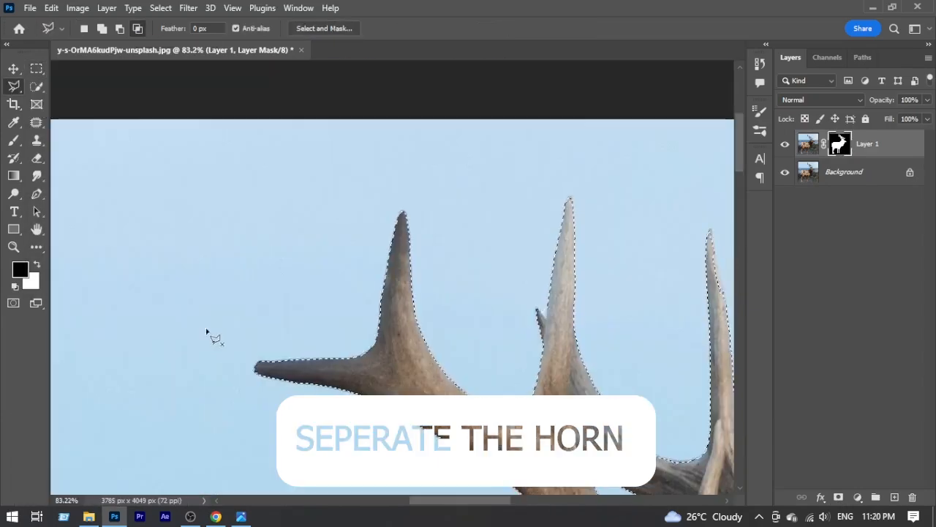
{"action": "left_click", "coordinate": [224, 365]}
{"action": "left_click", "coordinate": [304, 244]}
{"action": "left_click", "coordinate": [341, 226]}
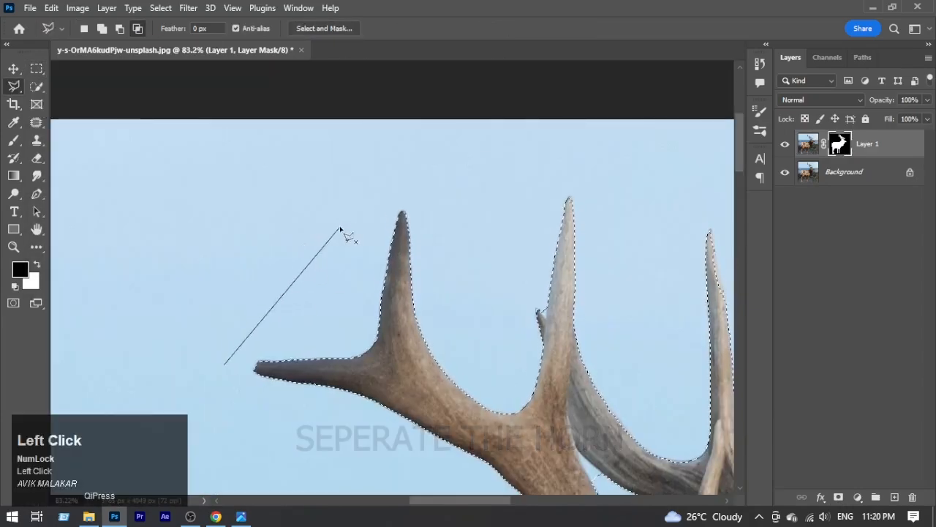
{"action": "left_click", "coordinate": [538, 137]}
{"action": "left_click", "coordinate": [475, 215]}
{"action": "left_click", "coordinate": [626, 347]}
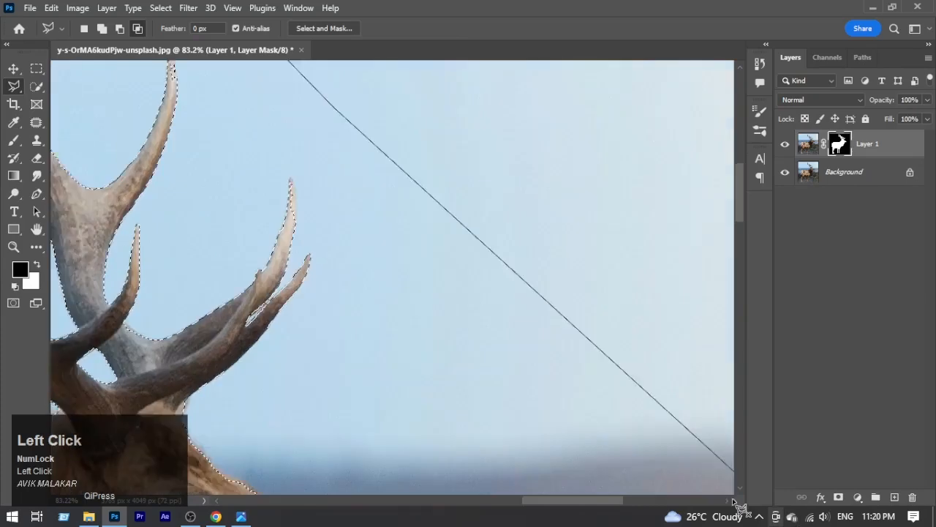
{"action": "left_click", "coordinate": [734, 480]}
{"action": "left_click", "coordinate": [377, 398]}
{"action": "left_click", "coordinate": [201, 398]}
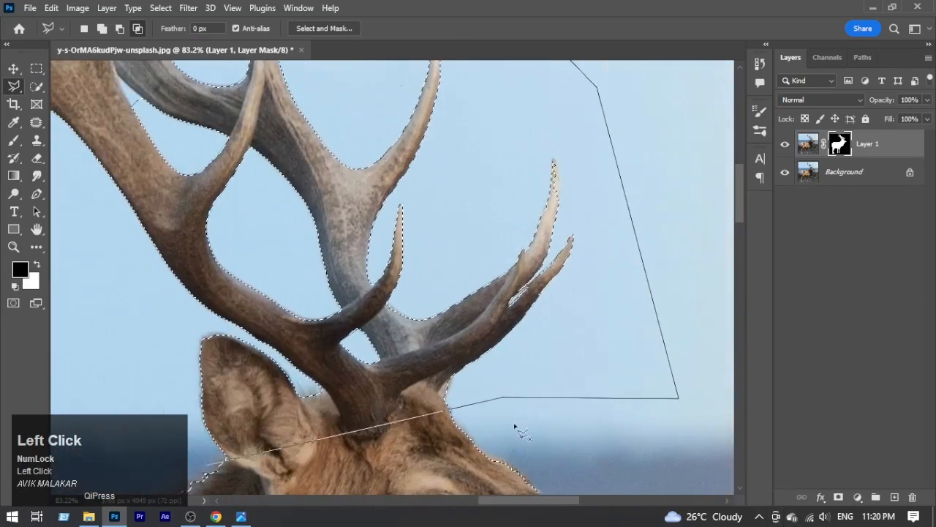
{"action": "left_click", "coordinate": [448, 403]}
{"action": "left_click", "coordinate": [344, 441]}
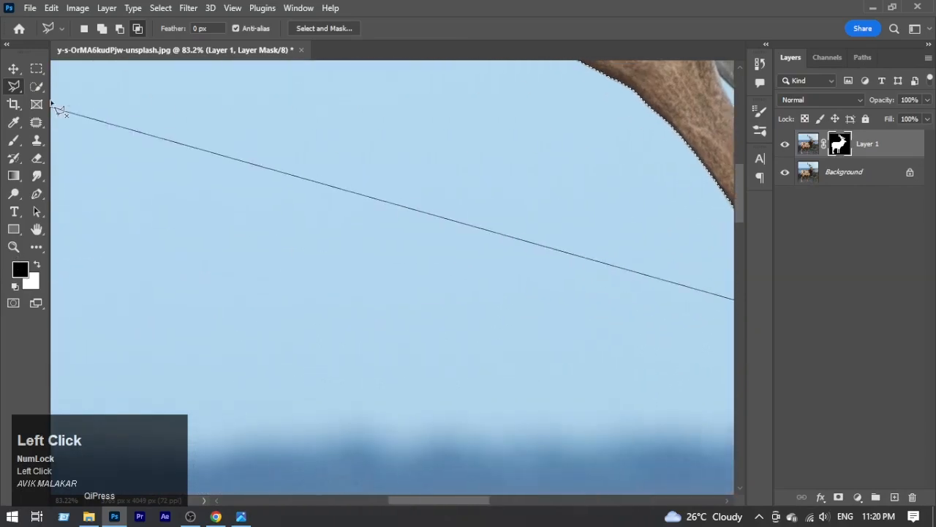
{"action": "left_click", "coordinate": [52, 95]}
{"action": "left_click", "coordinate": [265, 315]}
{"action": "double_click", "coordinate": [364, 334]}
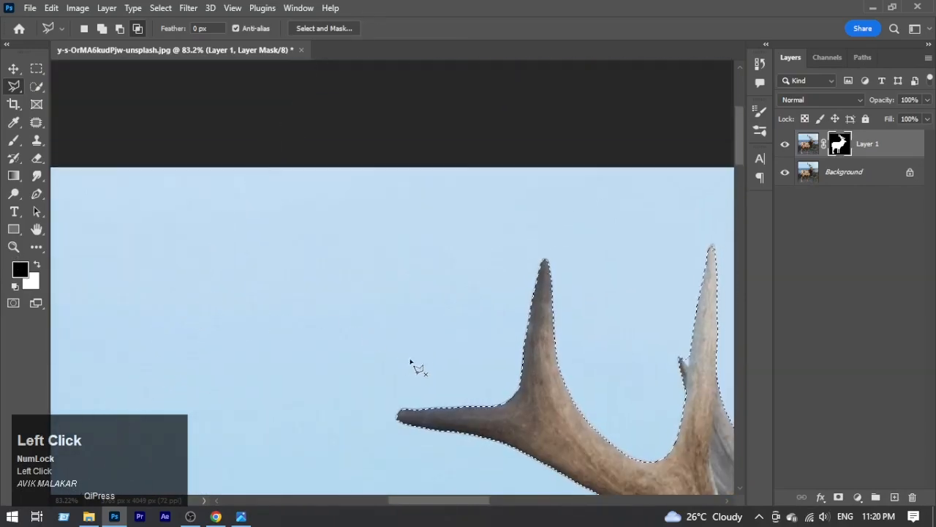
Copy the selected antlers from Layer 1's image onto a new layer.
{"action": "left_click_drag", "start_coordinate": [477, 330], "coordinate": [292, 334]}
{"action": "left_click_drag", "start_coordinate": [636, 415], "coordinate": [474, 324]}
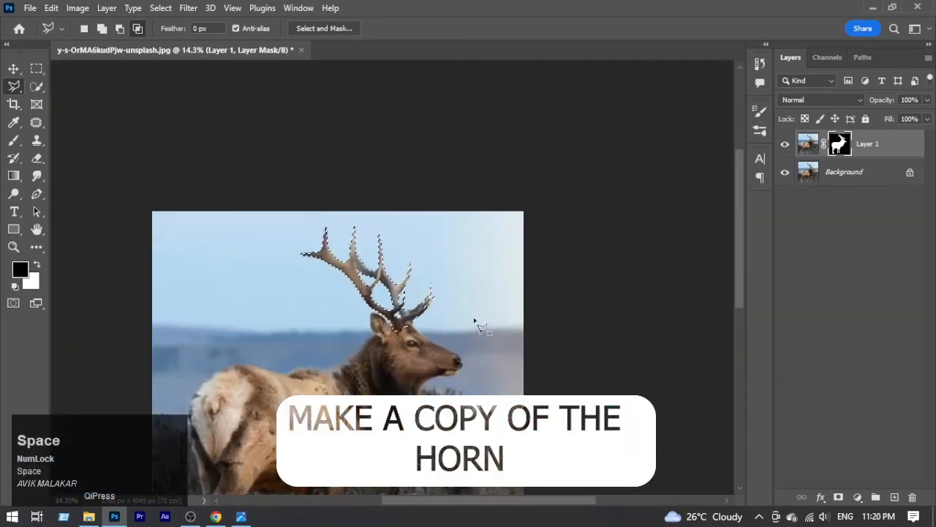
{"action": "left_click", "coordinate": [807, 144]}
{"action": "key", "text": "ctrl+j"}
{"action": "left_click_drag", "start_coordinate": [415, 314], "coordinate": [450, 354]}
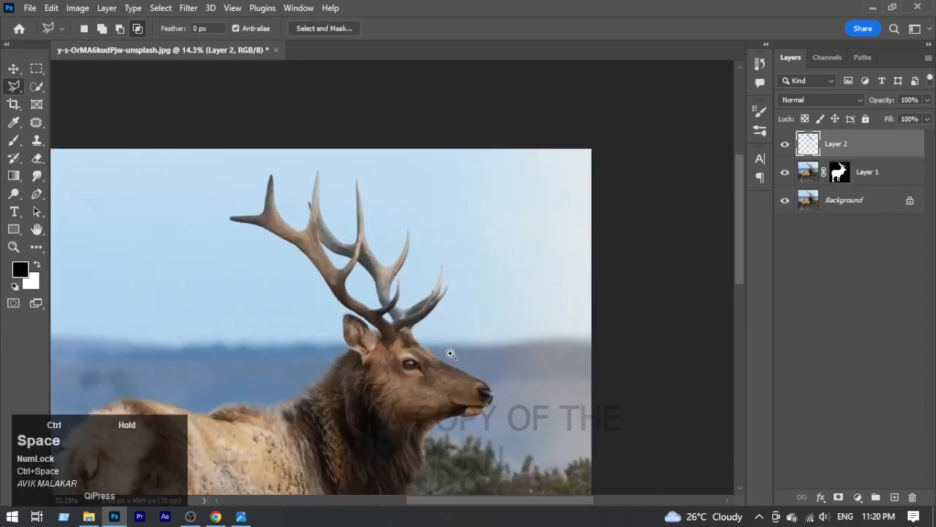
Check the isolated antlers by temporarily hiding the layers beneath them.
{"action": "left_click", "coordinate": [786, 205]}
{"action": "left_click", "coordinate": [786, 206]}
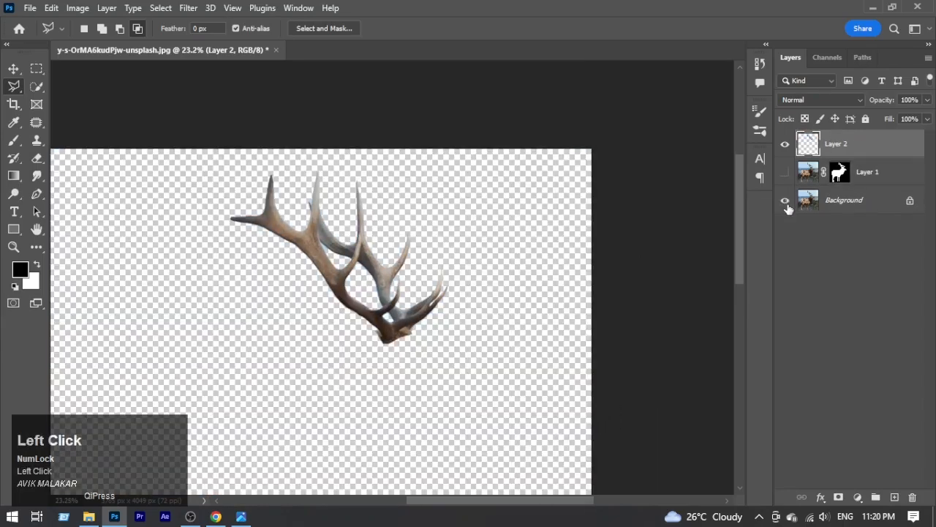
{"action": "left_click", "coordinate": [785, 175]}
{"action": "mouse_move", "coordinate": [390, 301]}
{"action": "left_mouse_down"}
{"action": "mouse_move", "coordinate": [435, 297]}
{"action": "mouse_move", "coordinate": [375, 306]}
{"action": "left_mouse_up"}
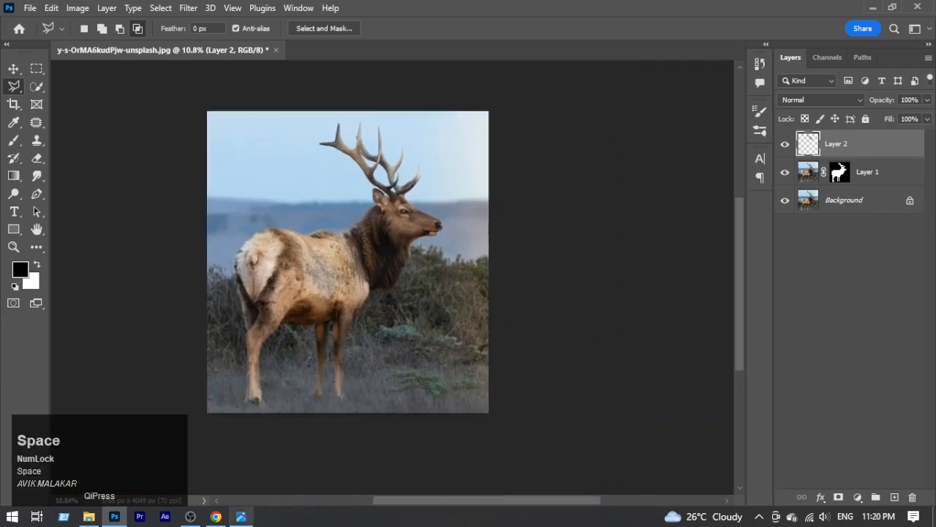
Add a Color Lookup adjustment directly above the Background layer using the Moonlight.3DL file.
{"action": "left_click", "coordinate": [887, 208]}
{"action": "left_click", "coordinate": [858, 498]}
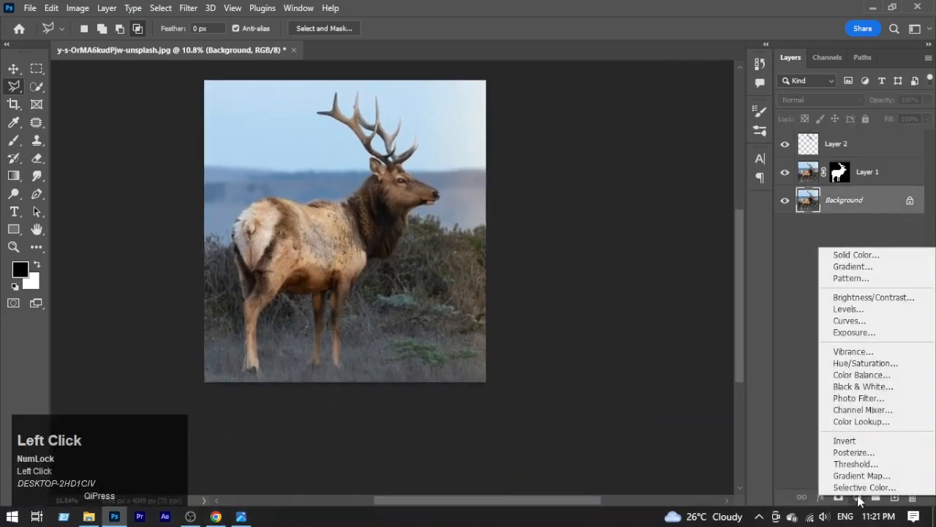
{"action": "left_click", "coordinate": [871, 420]}
{"action": "left_click", "coordinate": [661, 143]}
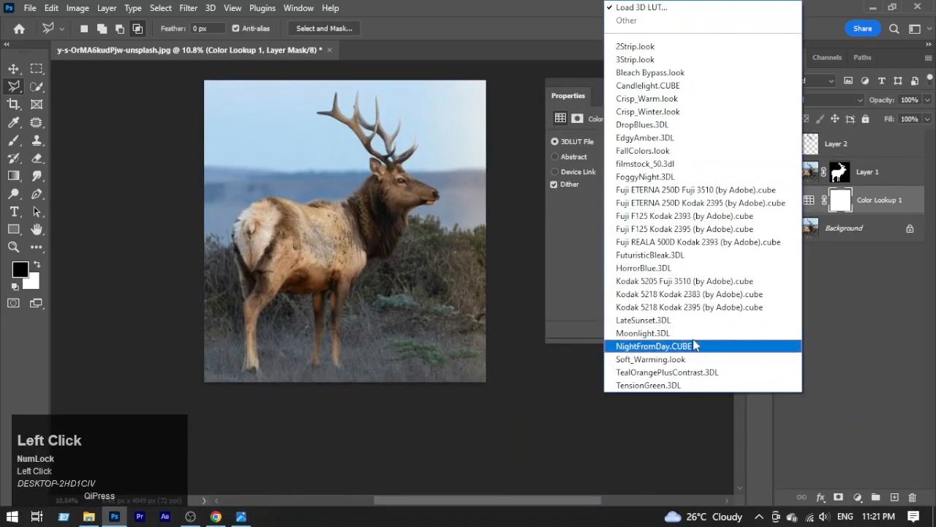
{"action": "left_click", "coordinate": [687, 335]}
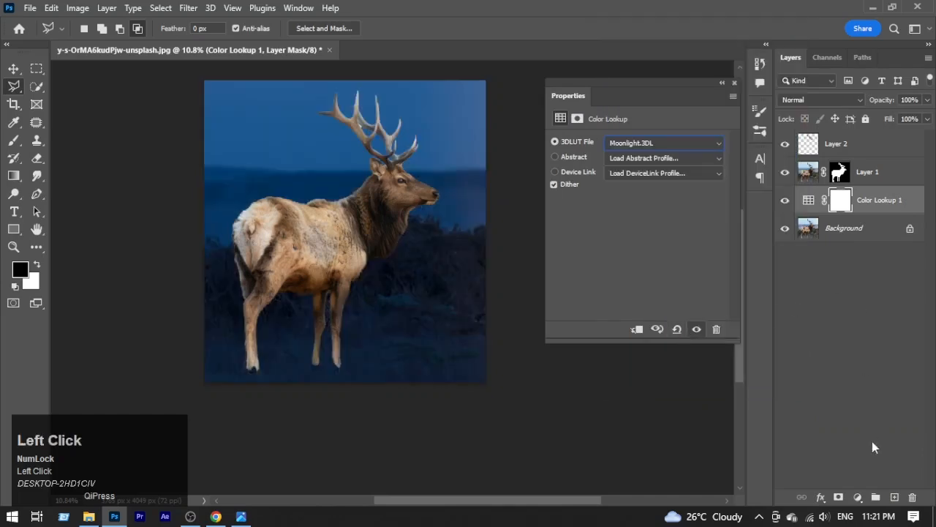
Add a Black & White adjustment above the color lookup and reduce its opacity to partly desaturate the background.
{"action": "left_click", "coordinate": [858, 497]}
{"action": "left_click", "coordinate": [860, 387]}
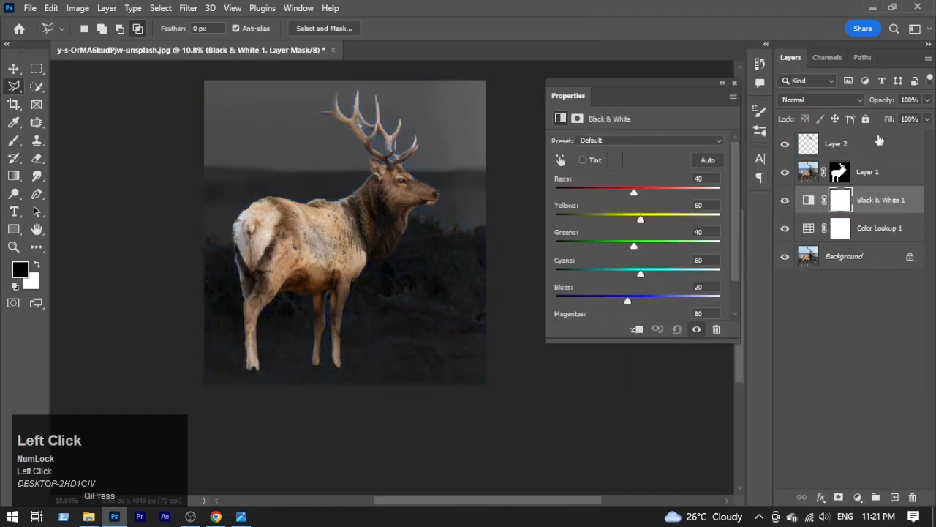
{"action": "left_click_drag", "start_coordinate": [922, 100], "coordinate": [865, 111]}
{"action": "left_click", "coordinate": [843, 372]}
{"action": "key", "text": "ctrl+space"}
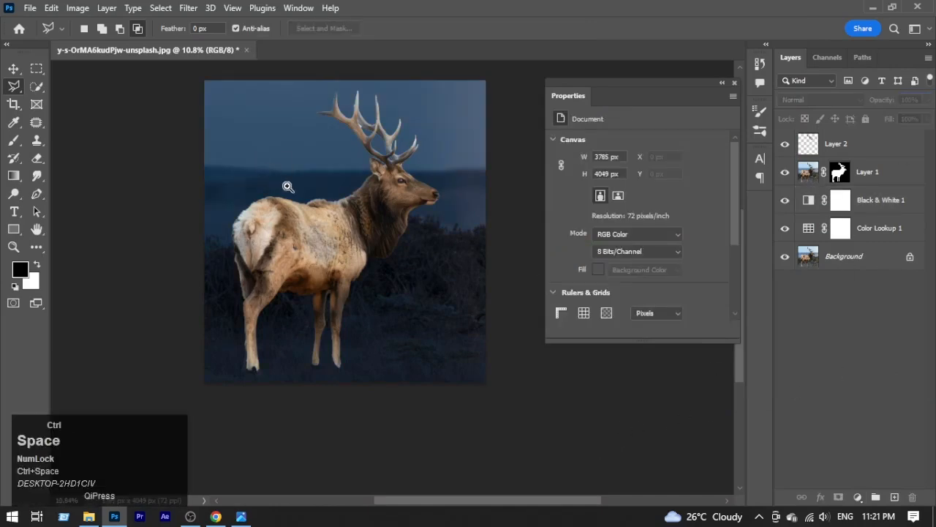
{"action": "left_click_drag", "start_coordinate": [288, 187], "coordinate": [302, 275]}
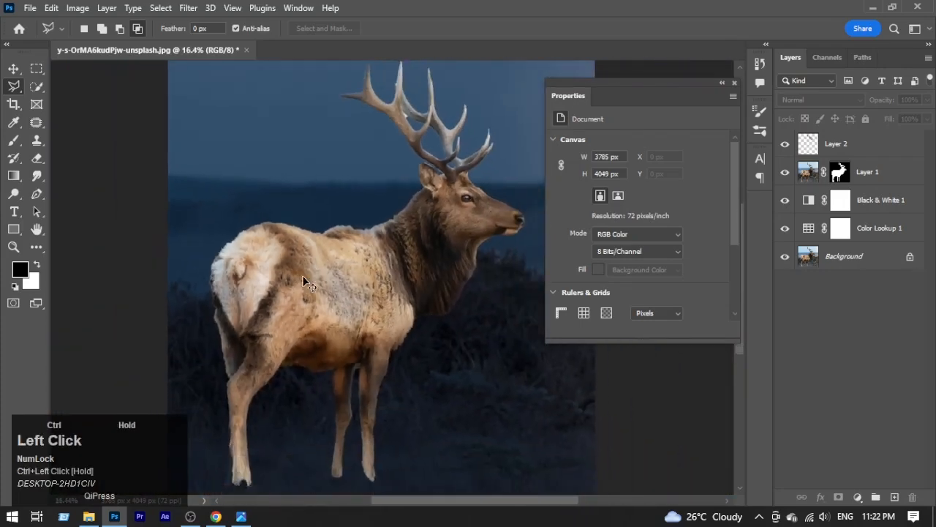
{"action": "left_click", "coordinate": [840, 173]}
{"action": "left_click", "coordinate": [841, 174], "text": "ctrl"}
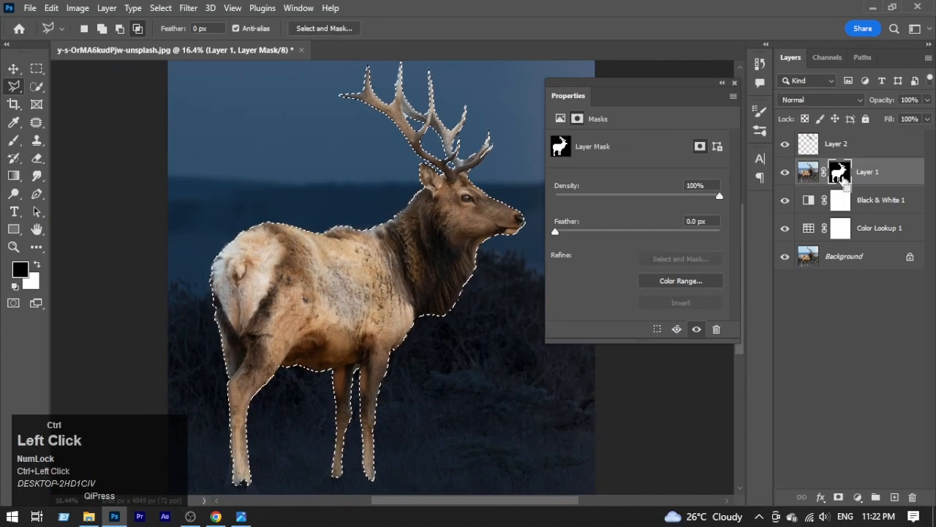
{"action": "key", "text": "ctrl+d"}
{"action": "left_click_drag", "start_coordinate": [358, 290], "coordinate": [344, 275]}
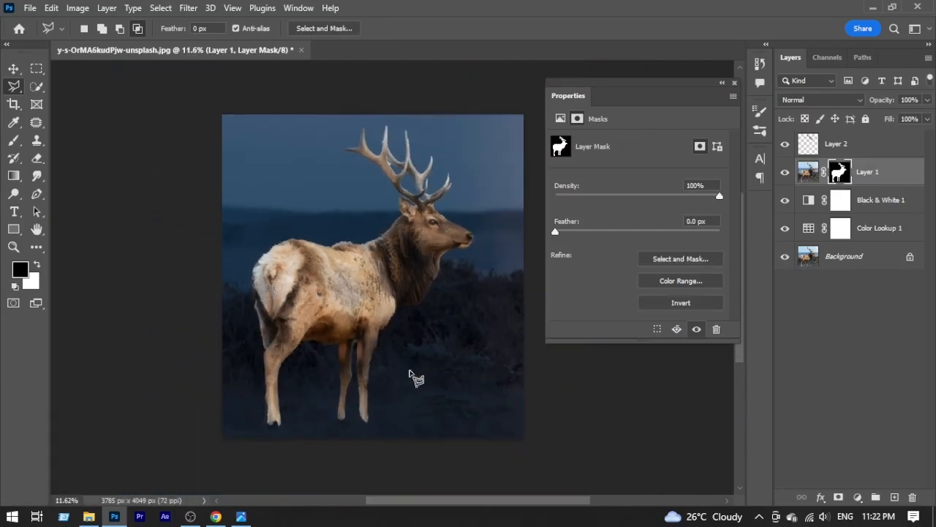
Place the antler layer in a new group and duplicate it inside that group.
{"action": "left_click", "coordinate": [823, 148]}
{"action": "key", "text": "ctrl+g"}
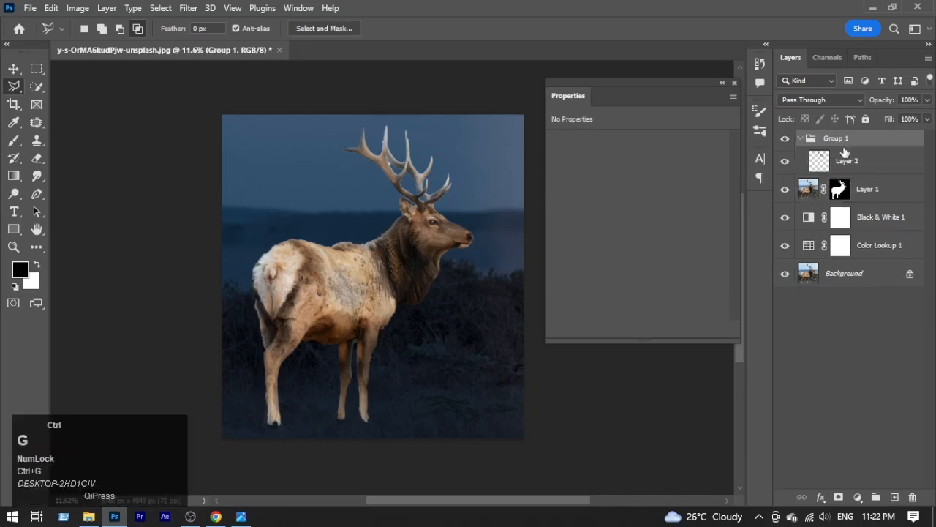
{"action": "left_click", "coordinate": [839, 164]}
{"action": "key", "text": "ctrl+j"}
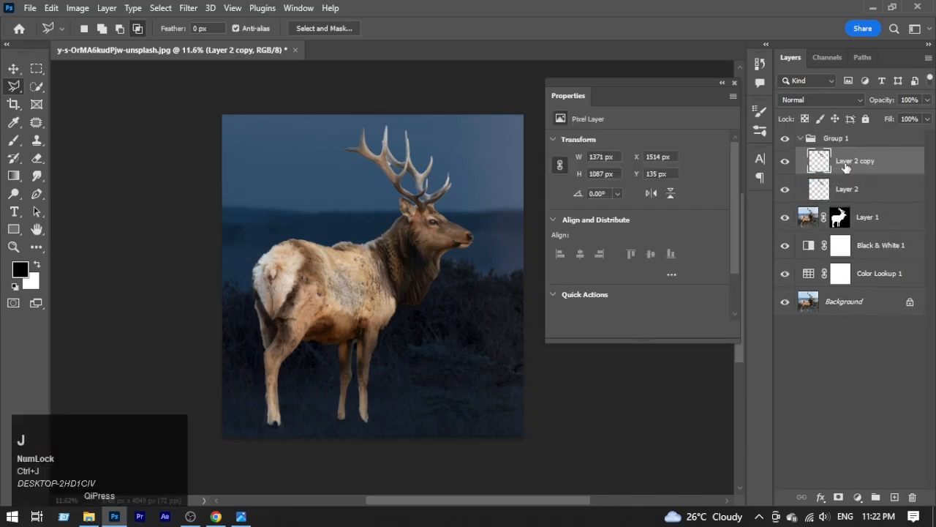
Convert the duplicated antler layer to a smart object and set its blend mode to Linear Dodge (Add).
{"action": "right_click", "coordinate": [841, 166]}
{"action": "left_click", "coordinate": [761, 209]}
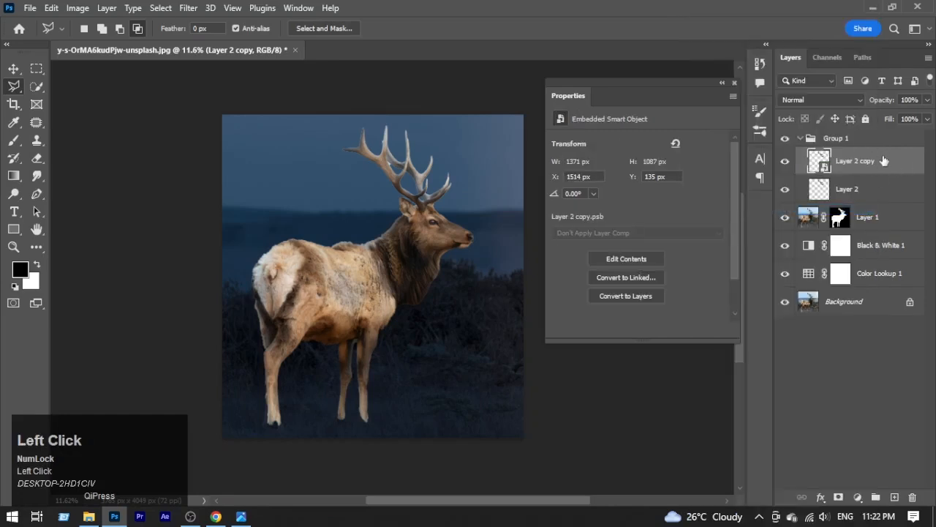
{"action": "left_click", "coordinate": [841, 100]}
{"action": "left_click", "coordinate": [856, 235]}
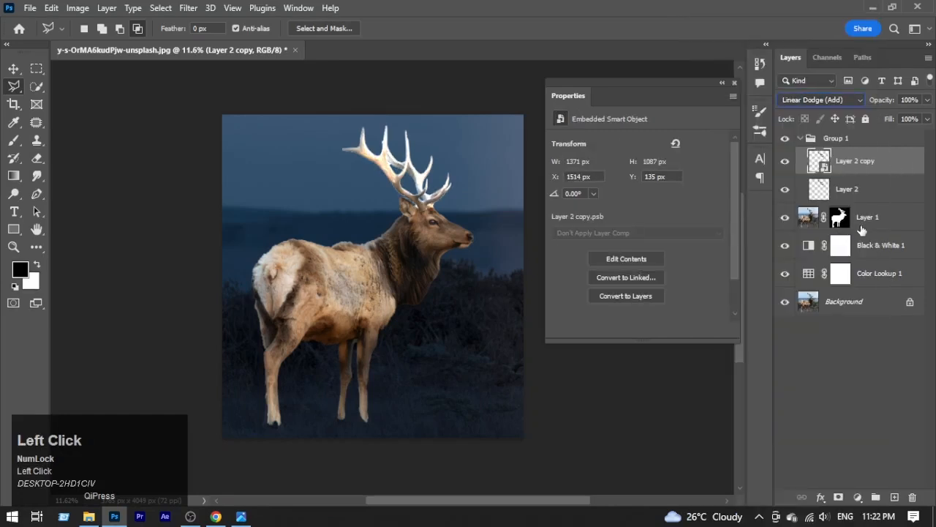
Apply a Gaussian Blur with a 5-pixel radius to the antler smart object.
{"action": "left_click", "coordinate": [188, 8]}
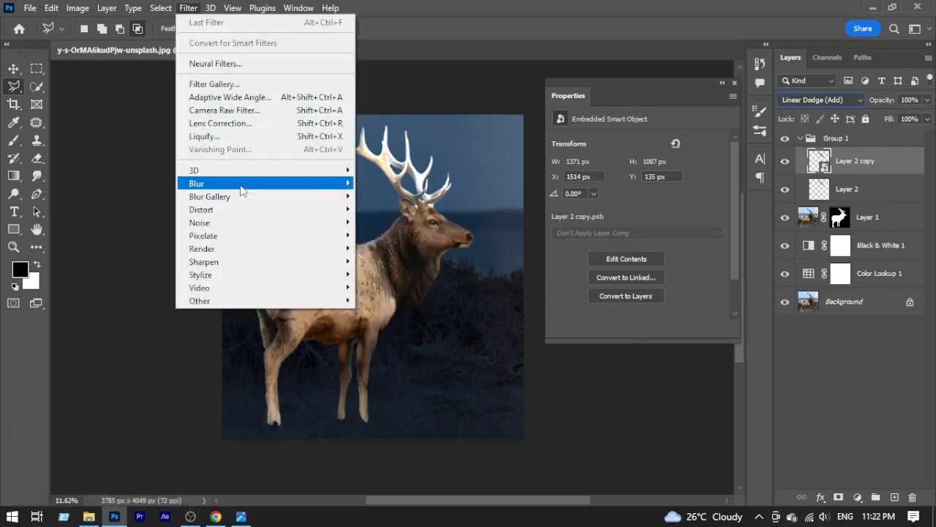
{"action": "mouse_move", "coordinate": [244, 187]}
{"action": "left_click", "coordinate": [387, 234]}
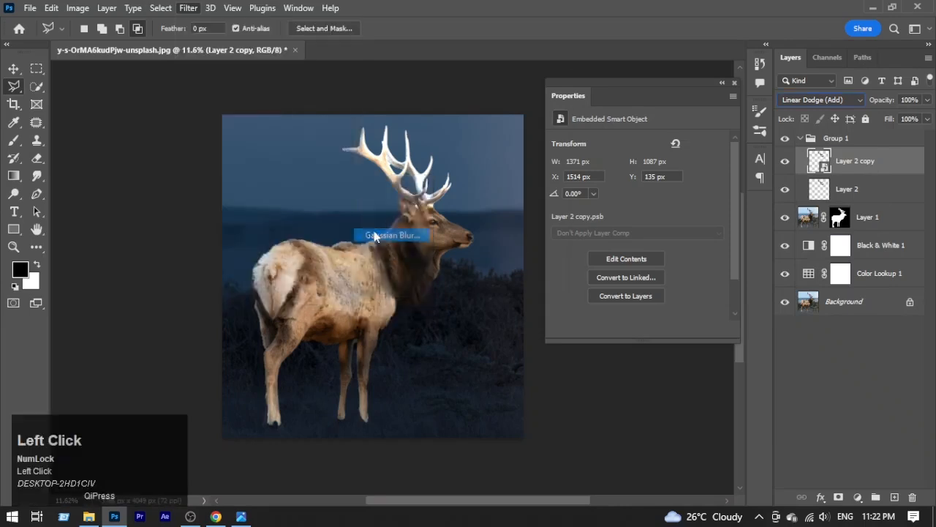
{"action": "type", "text": "8"}
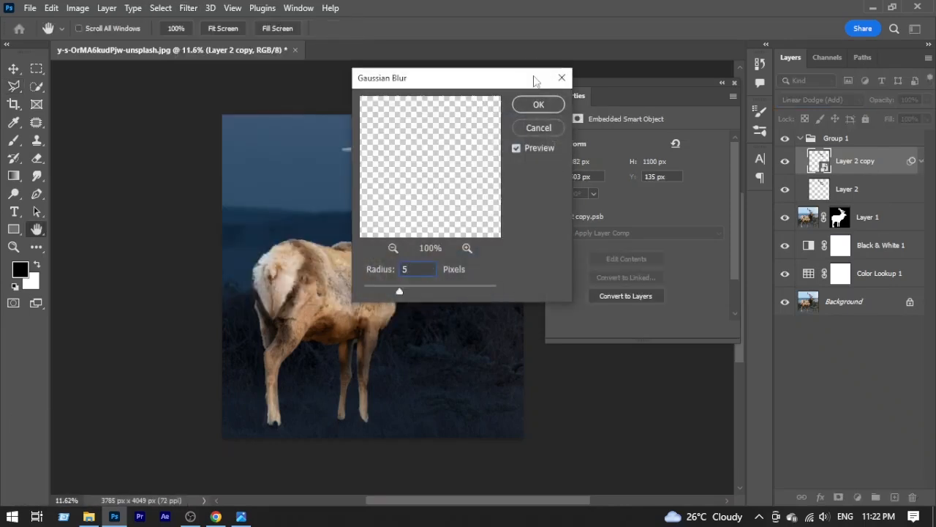
{"action": "left_click", "coordinate": [539, 105]}
Duplicate the blurred antler layer and set the duplicate's Gaussian Blur radius to 100 pixels.
{"action": "key", "text": "ctrl+j"}
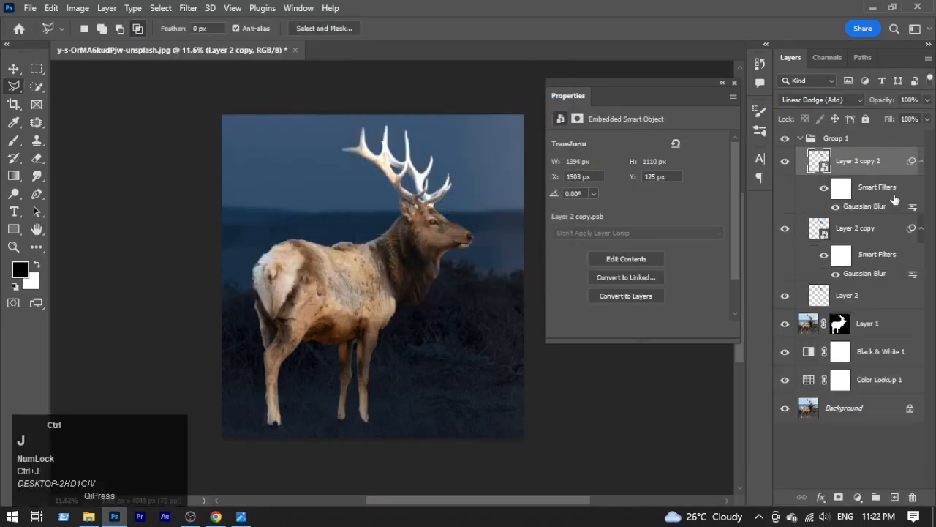
{"action": "double_click", "coordinate": [878, 207]}
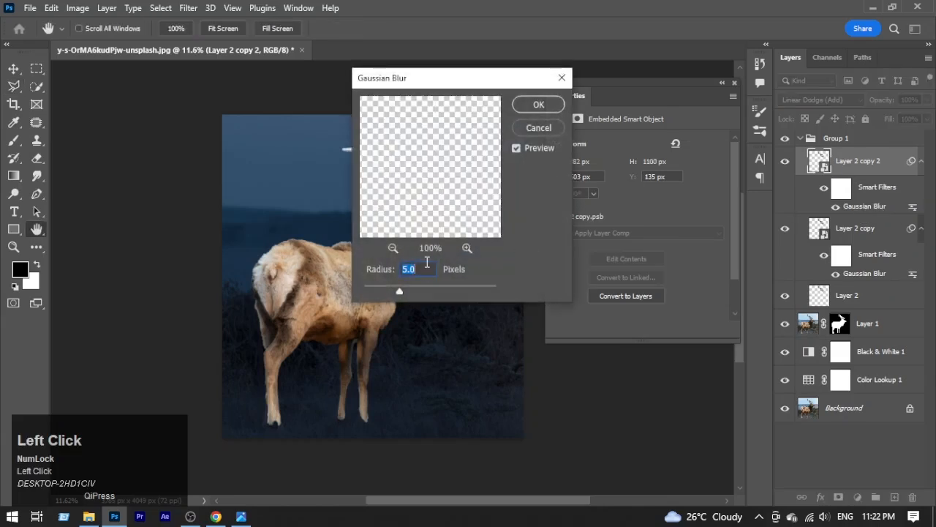
{"action": "type", "text": "100"}
{"action": "key", "text": "Return"}
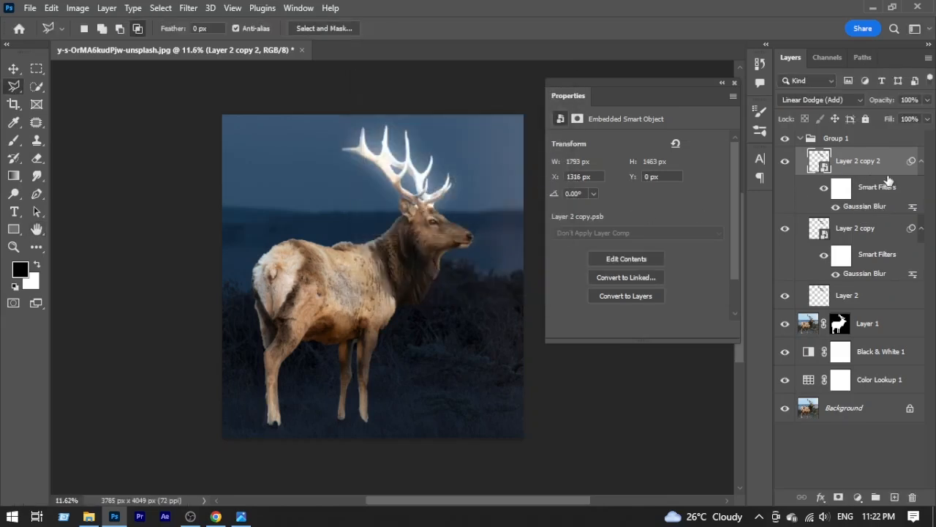
Duplicate the topmost antler glow layer and set the new copy's Gaussian Blur radius to 20 pixels.
{"action": "key", "text": "ctrl+j"}
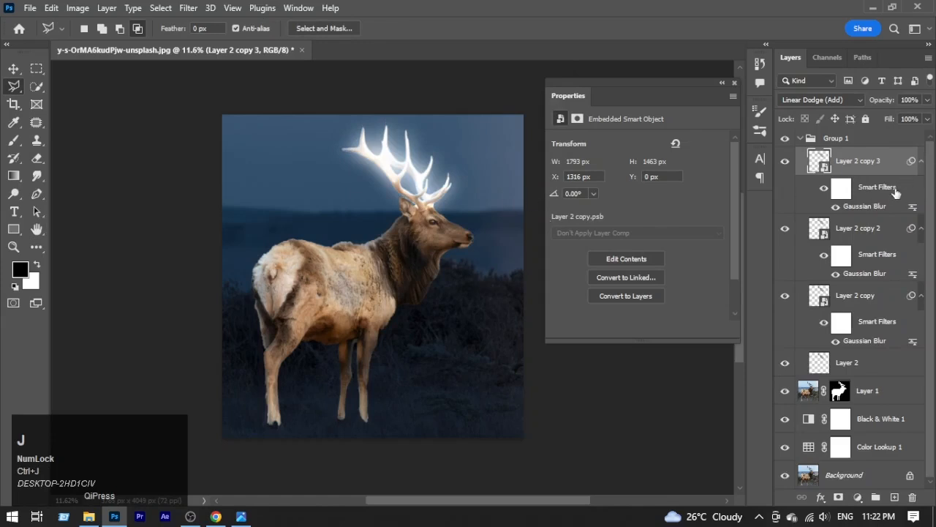
{"action": "double_click", "coordinate": [866, 207]}
{"action": "type", "text": "20"}
{"action": "key", "text": "Return"}
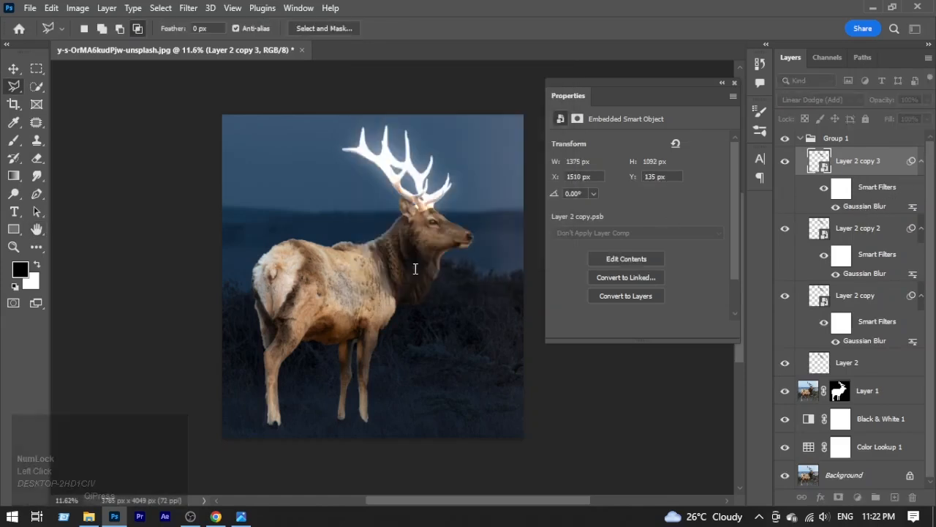
Duplicate the topmost antler glow layer and set the new copy's Gaussian Blur radius to 500 pixels.
{"action": "key", "text": "ctrl+j"}
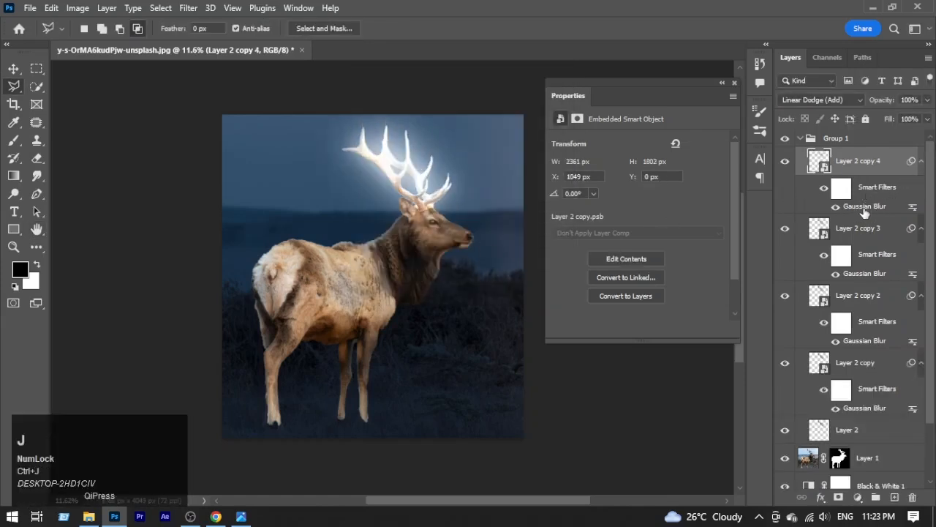
{"action": "double_click", "coordinate": [865, 208]}
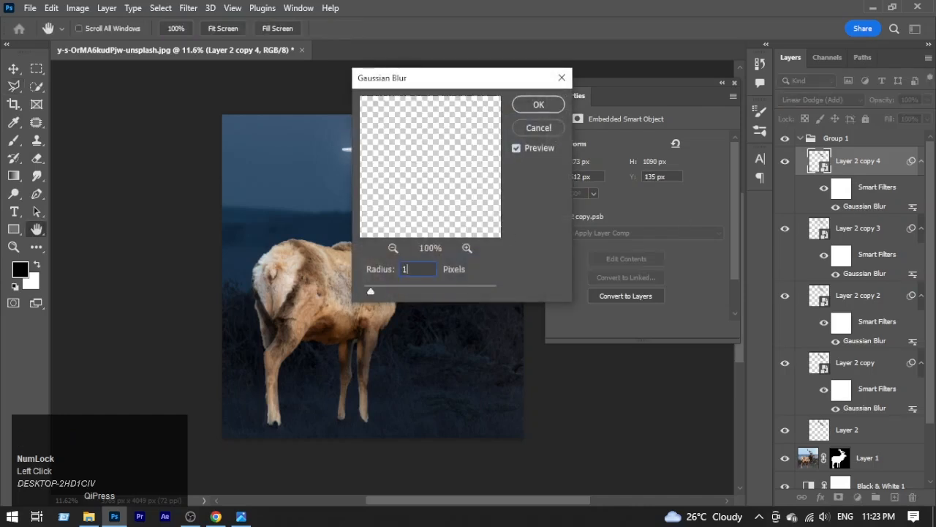
{"action": "key", "text": "BackSpace"}
{"action": "type", "text": "500"}
{"action": "key", "text": "Return"}
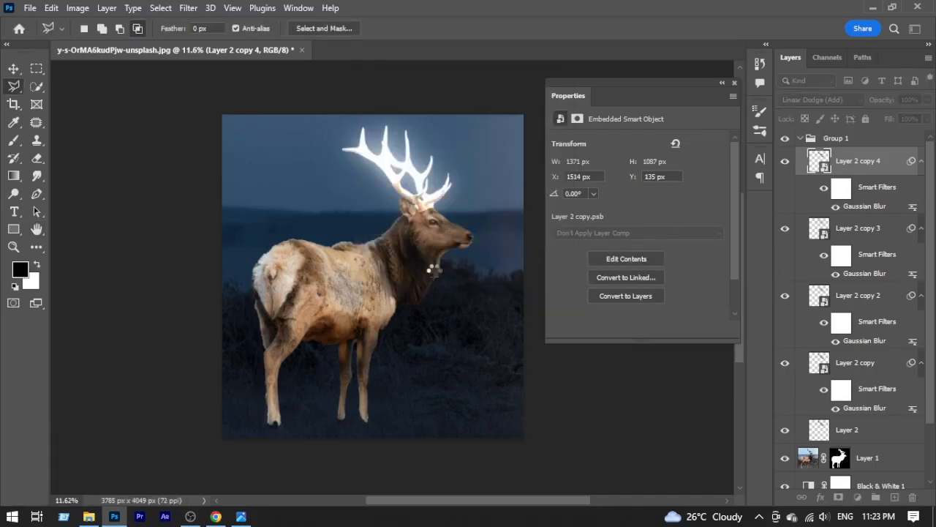
{"action": "key", "text": "ctrl+space"}
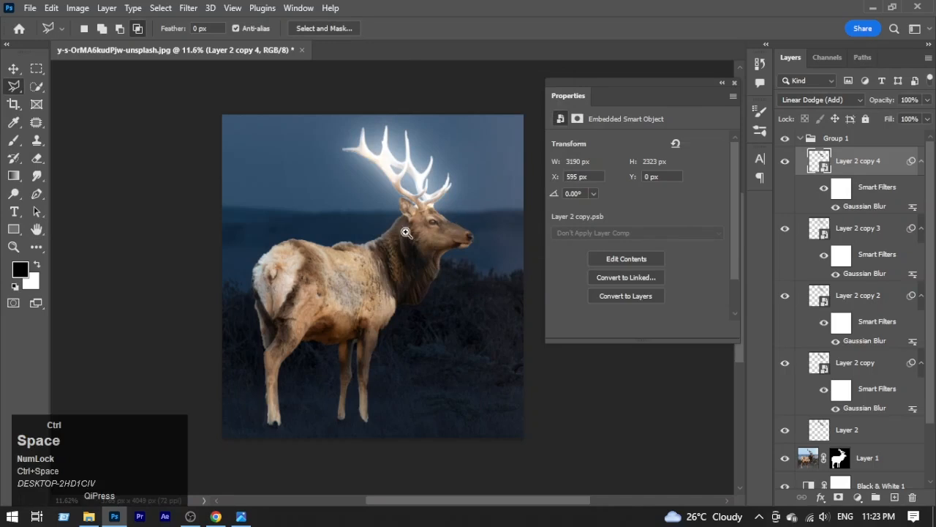
{"action": "left_click_drag", "start_coordinate": [406, 232], "coordinate": [404, 233]}
{"action": "left_click", "coordinate": [734, 83]}
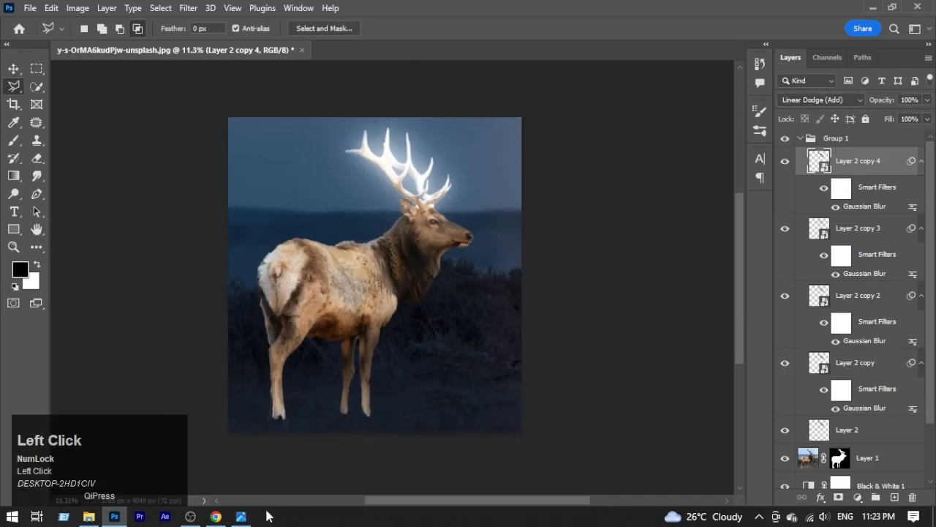
Add a Hue/Saturation adjustment with Colorize enabled above Group 1 and clip it to the group.
{"action": "left_click", "coordinate": [800, 138]}
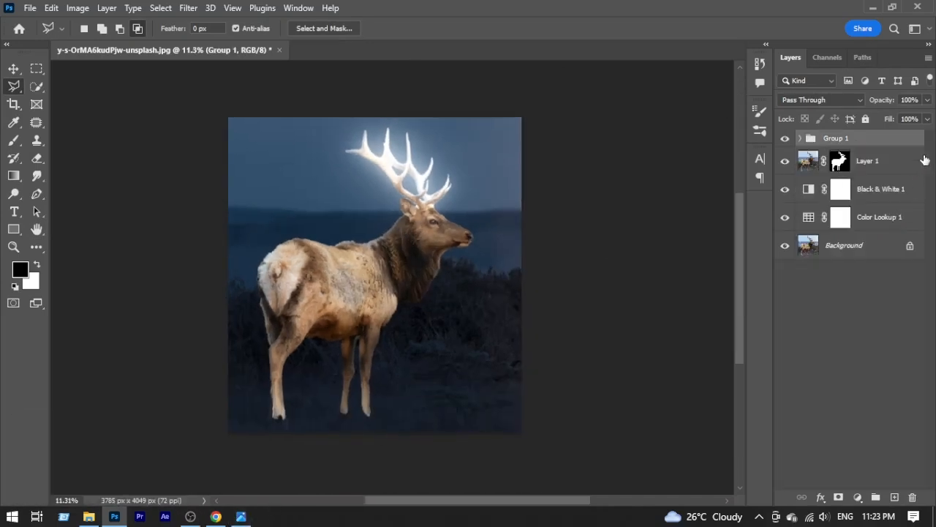
{"action": "left_click", "coordinate": [877, 175]}
{"action": "left_click", "coordinate": [857, 496]}
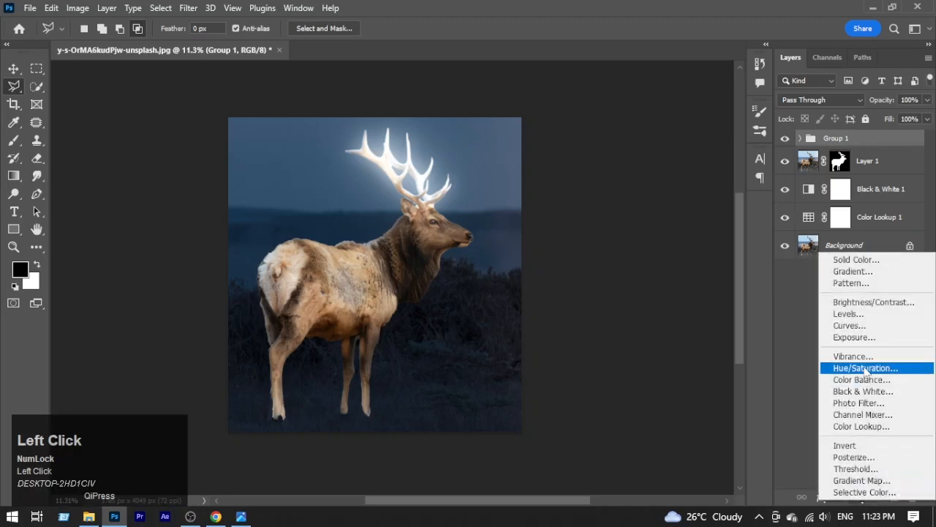
{"action": "left_click", "coordinate": [834, 364]}
{"action": "left_click", "coordinate": [626, 267]}
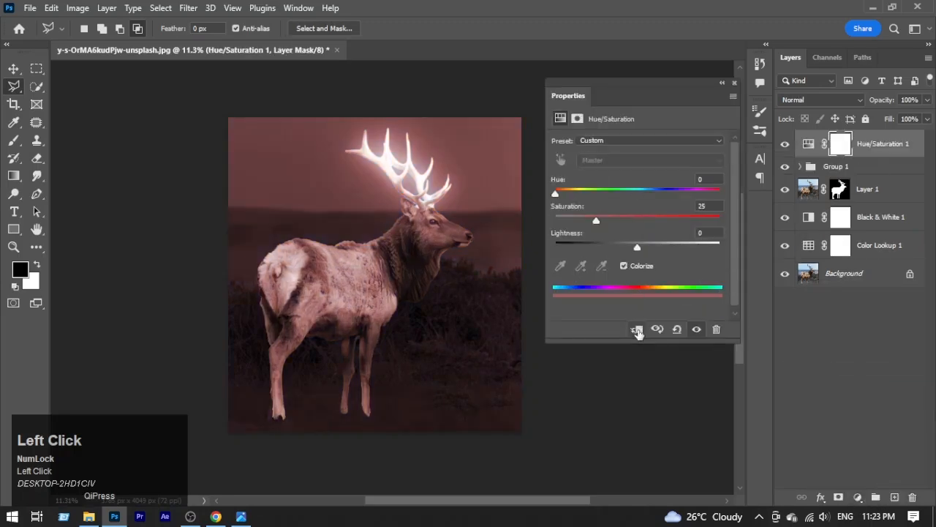
{"action": "left_click", "coordinate": [637, 329]}
Tint the antler glow orange by setting the Hue/Saturation adjustment to saturation 92 and hue 33.
{"action": "left_click_drag", "start_coordinate": [596, 218], "coordinate": [719, 221]}
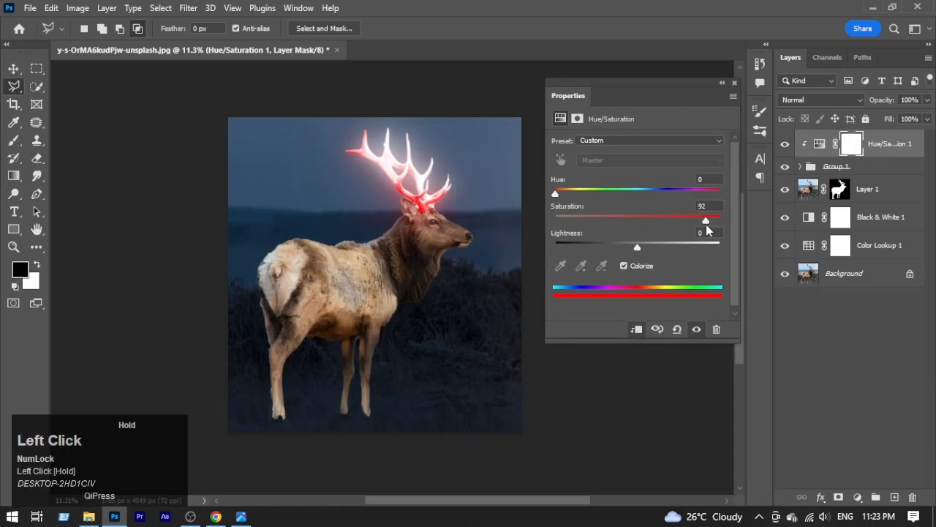
{"action": "left_click_drag", "start_coordinate": [555, 193], "coordinate": [572, 221]}
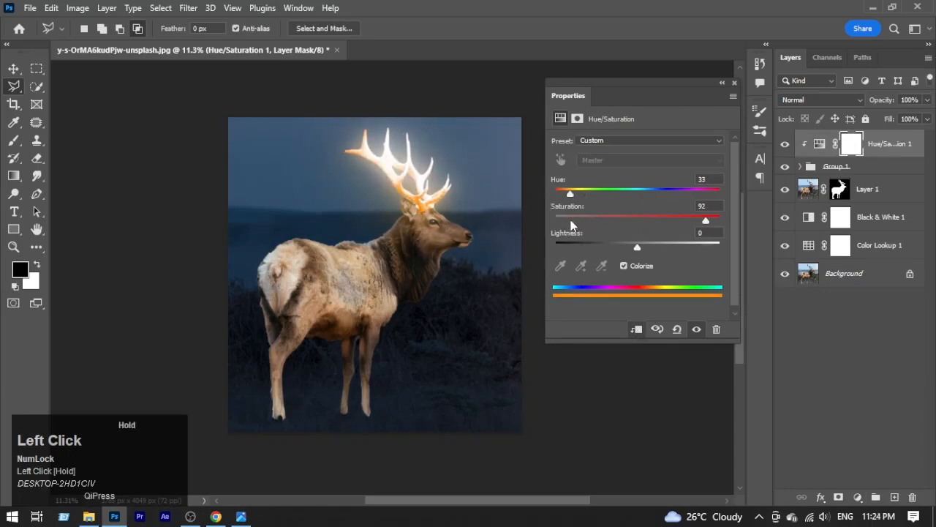
{"action": "left_click", "coordinate": [736, 84]}
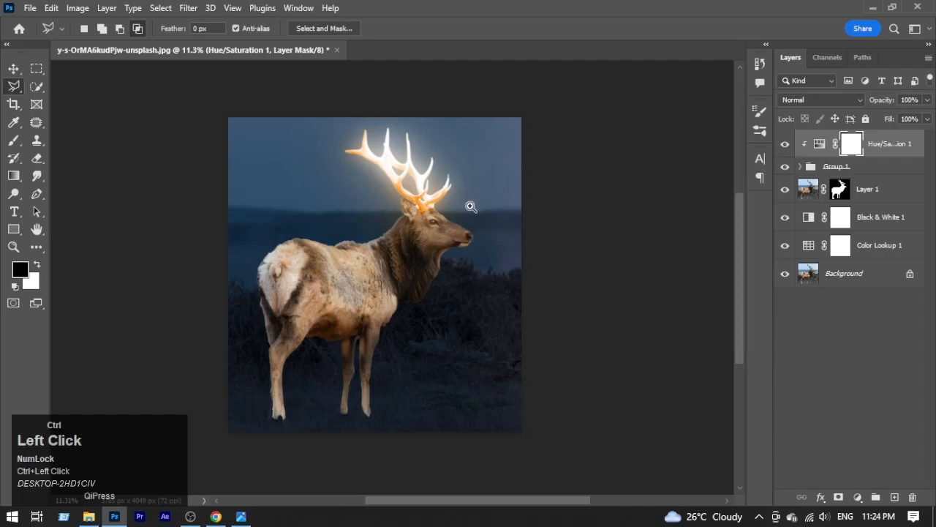
Add a Curves adjustment clipped to the deer on Layer 1, lowering its white point and pulling down the midtones.
{"action": "left_click", "coordinate": [494, 236], "text": "ctrl"}
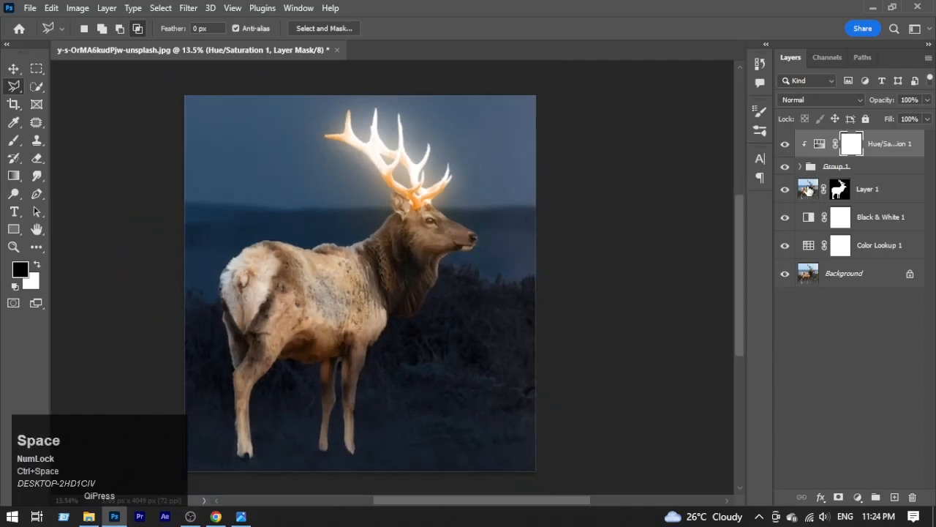
{"action": "left_click", "coordinate": [808, 190]}
{"action": "left_click", "coordinate": [857, 497]}
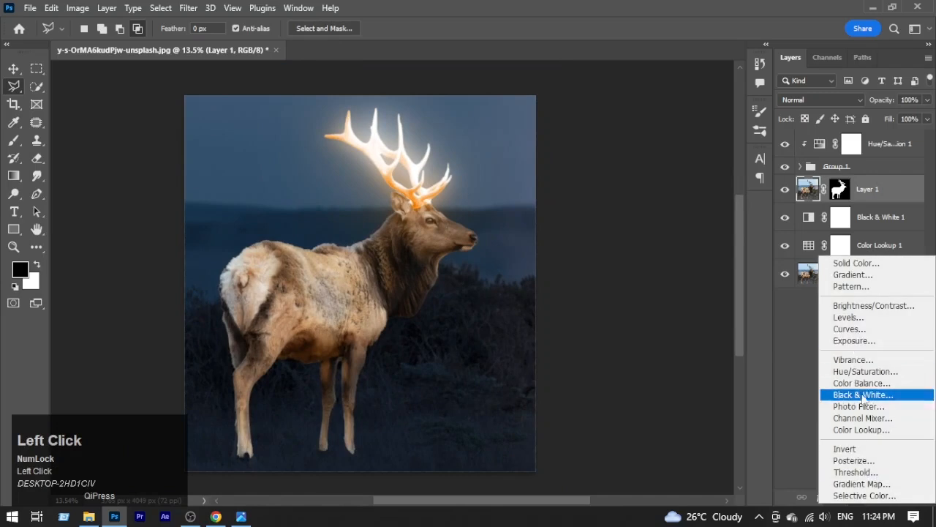
{"action": "left_click", "coordinate": [855, 328]}
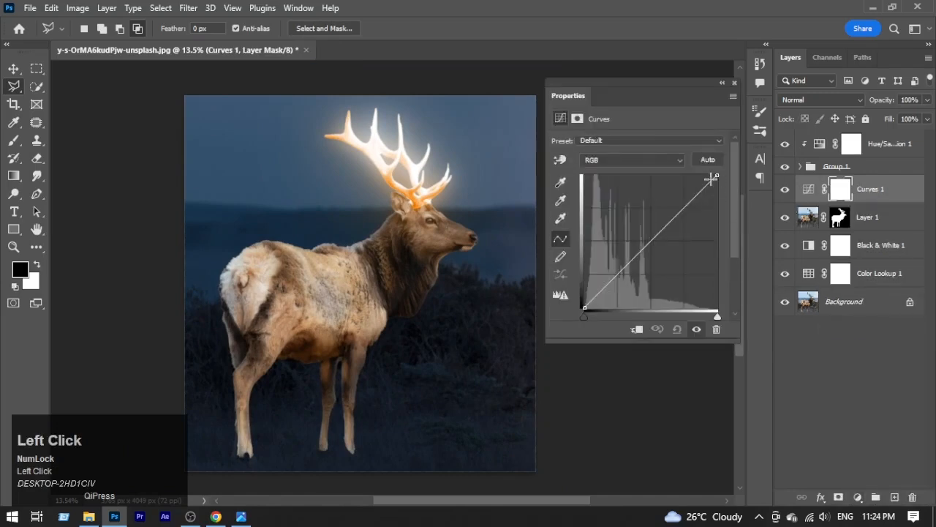
{"action": "left_click_drag", "start_coordinate": [713, 177], "coordinate": [720, 214]}
{"action": "key", "text": "ctrl+alt+g"}
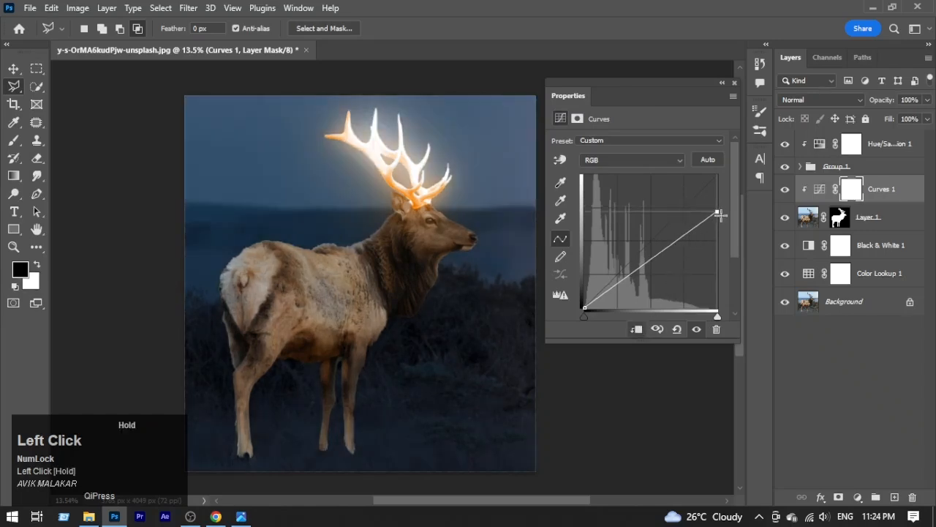
{"action": "left_click", "coordinate": [675, 251]}
{"action": "left_click_drag", "start_coordinate": [675, 251], "coordinate": [679, 248]}
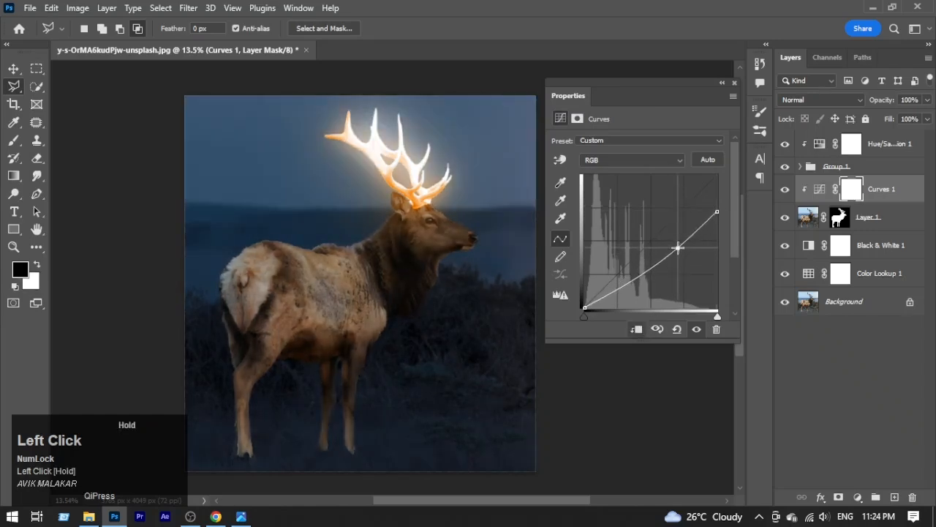
{"action": "left_click", "coordinate": [734, 83]}
Compare the edited image with the original photo by isolating the Background layer and restoring the other layers.
{"action": "left_click", "coordinate": [785, 301], "text": "alt"}
{"action": "left_click", "coordinate": [785, 301], "text": "alt"}
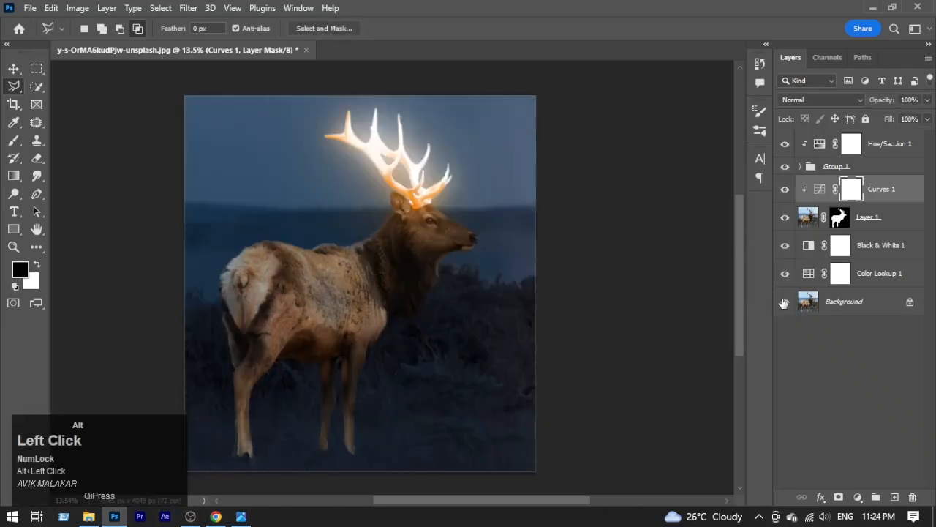
{"action": "left_click", "coordinate": [785, 302], "text": "alt"}
{"action": "left_click", "coordinate": [785, 301], "text": "alt"}
Reset the deer's Curves adjustment and reshape it with darker shadows and midtones and a lowered white point.
{"action": "double_click", "coordinate": [820, 190]}
{"action": "left_click_drag", "start_coordinate": [634, 274], "coordinate": [593, 307]}
{"action": "mouse_move", "coordinate": [716, 211]}
{"action": "left_mouse_down"}
{"action": "mouse_move", "coordinate": [725, 276]}
{"action": "mouse_move", "coordinate": [728, 224]}
{"action": "left_mouse_up"}
{"action": "left_click", "coordinate": [677, 329]}
{"action": "left_click", "coordinate": [677, 329]}
{"action": "left_click_drag", "start_coordinate": [635, 259], "coordinate": [635, 282]}
{"action": "left_click", "coordinate": [663, 246]}
{"action": "left_click_drag", "start_coordinate": [679, 227], "coordinate": [675, 244]}
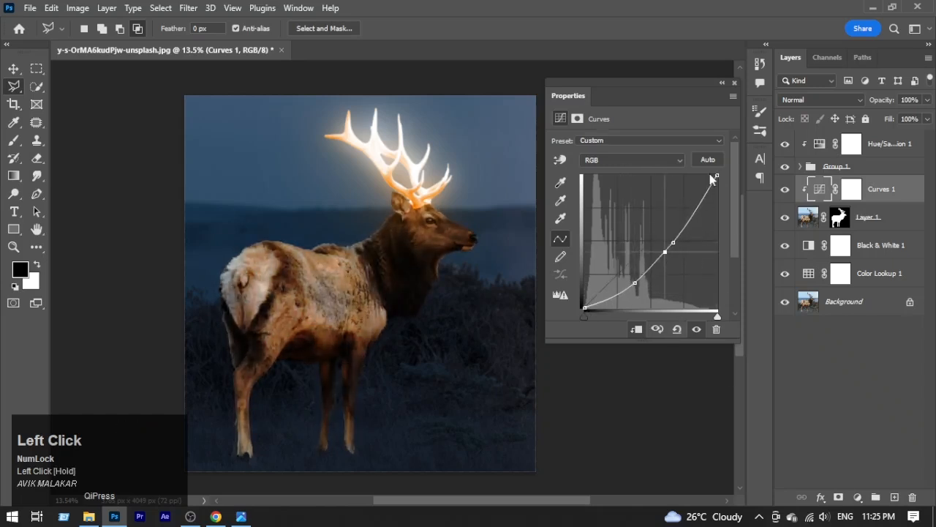
{"action": "left_click_drag", "start_coordinate": [717, 176], "coordinate": [717, 209]}
{"action": "left_click_drag", "start_coordinate": [667, 248], "coordinate": [665, 254]}
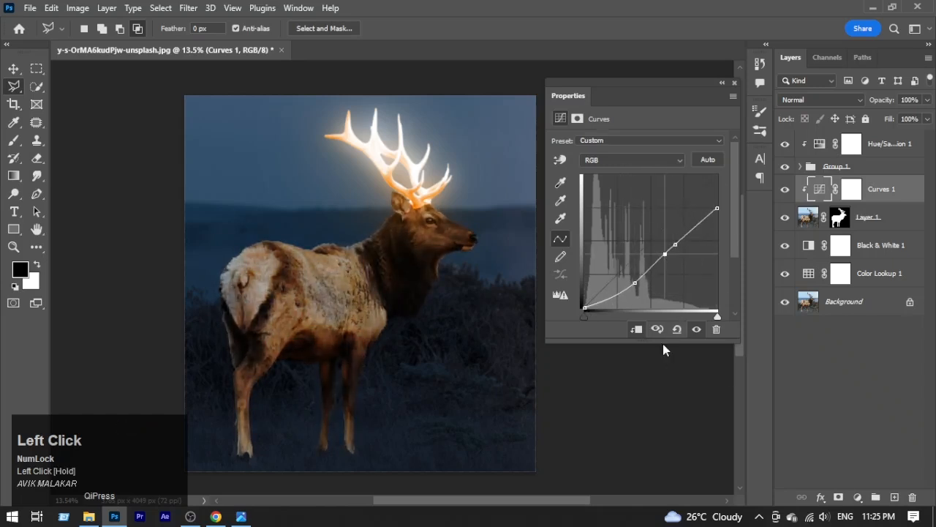
Prepare a Soft Round brush at 342 px and 0% hardness for painting on the Curves 1 mask.
{"action": "left_click", "coordinate": [851, 190]}
{"action": "key", "text": "b"}
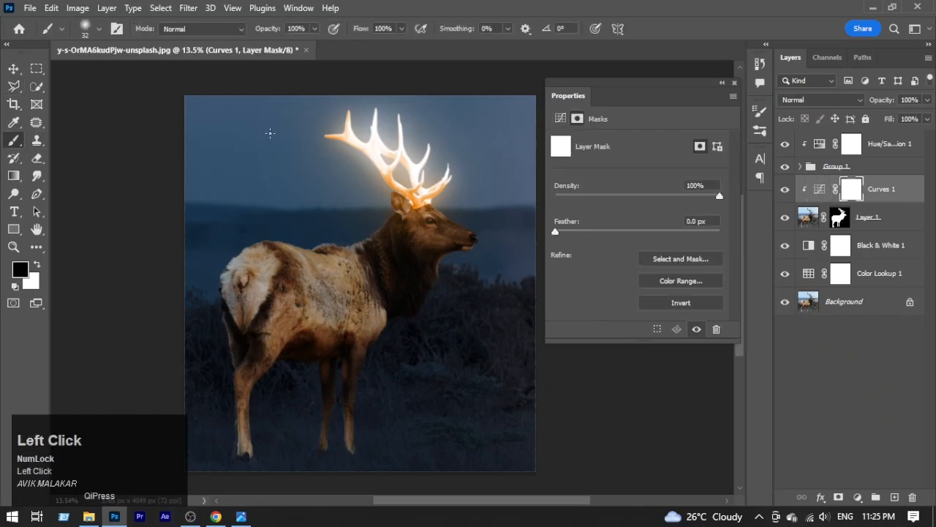
{"action": "right_click", "coordinate": [209, 163], "text": "alt"}
{"action": "right_click", "coordinate": [225, 173]}
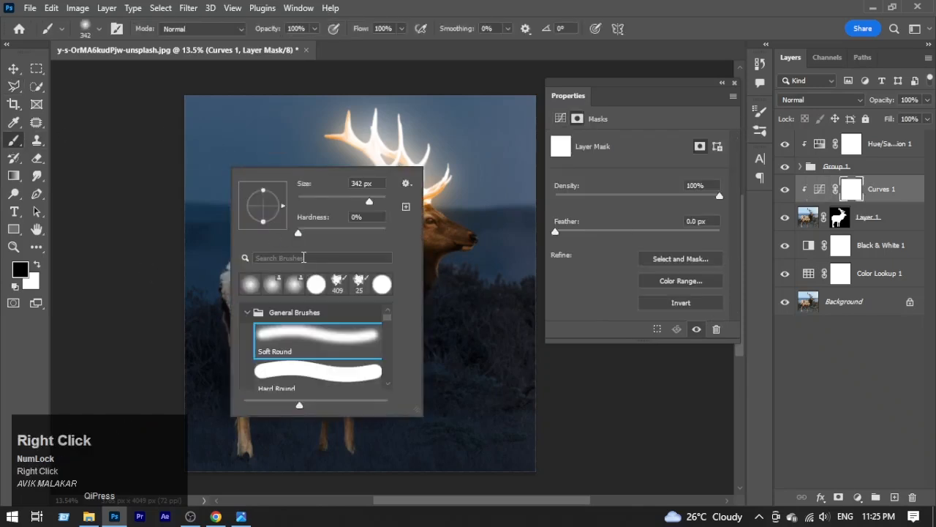
{"action": "left_click", "coordinate": [484, 102]}
{"action": "key", "text": "ctrl+space"}
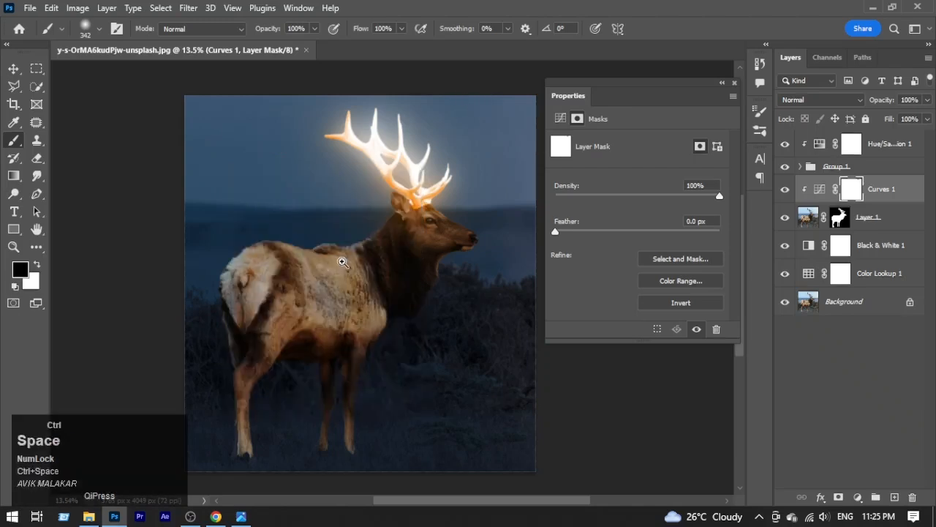
Reset the Curves 1 curve, then darken the deer strongly with a much lower white point and pulled-down midtones.
{"action": "left_click", "coordinate": [817, 192]}
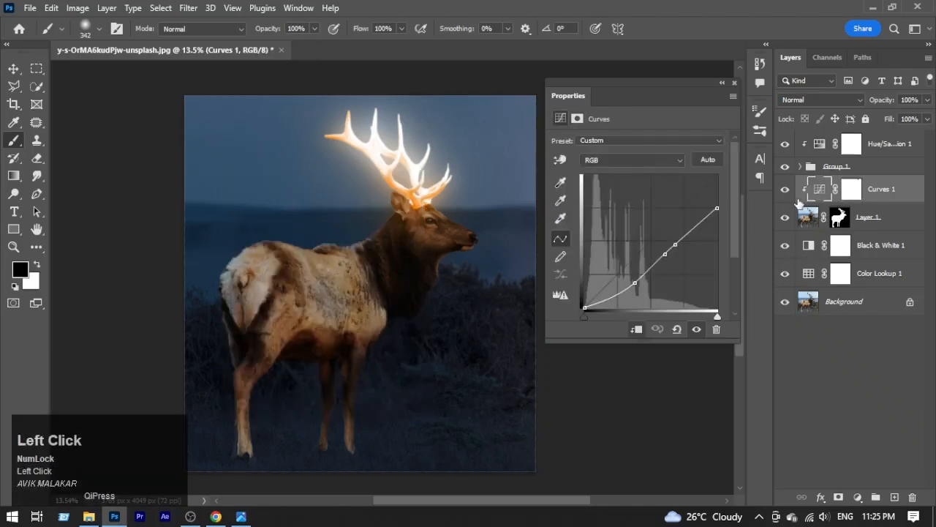
{"action": "left_click", "coordinate": [668, 253]}
{"action": "left_click_drag", "start_coordinate": [717, 208], "coordinate": [717, 217]}
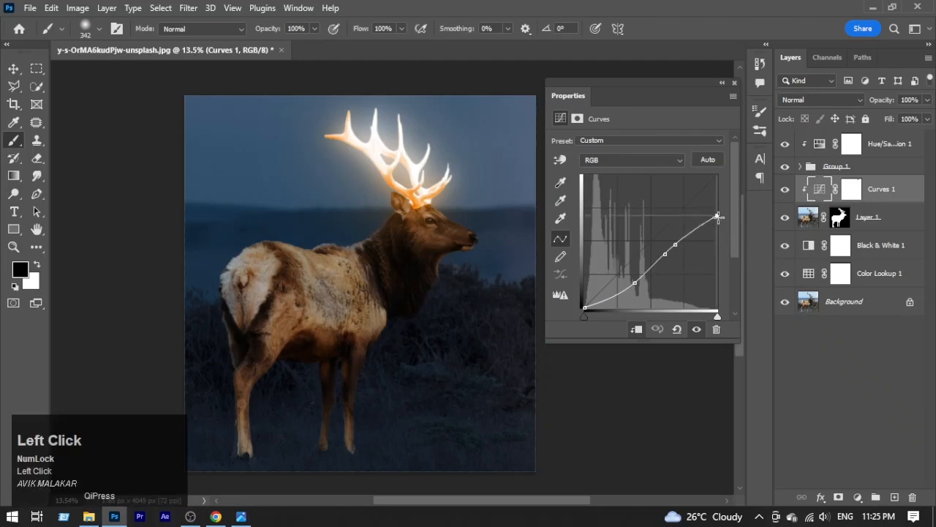
{"action": "left_click", "coordinate": [678, 329]}
{"action": "left_click_drag", "start_coordinate": [717, 176], "coordinate": [734, 253]}
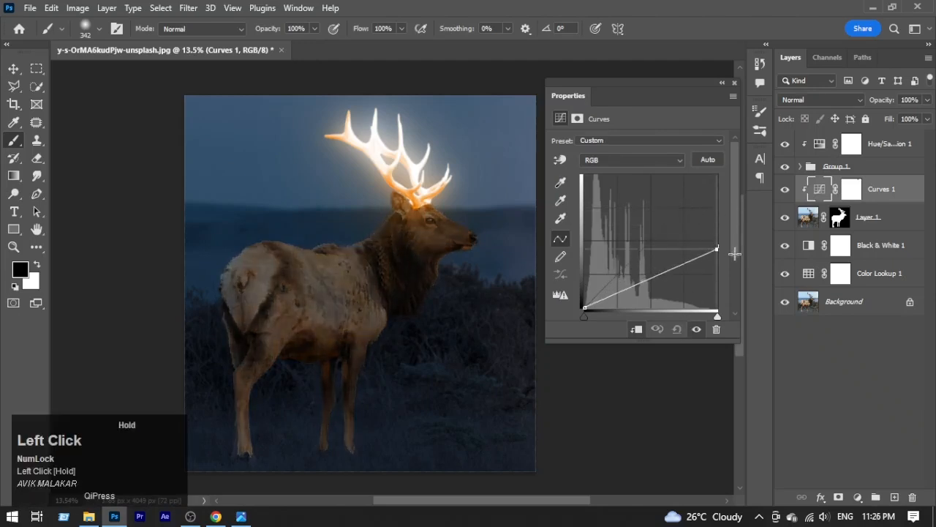
{"action": "left_click_drag", "start_coordinate": [642, 287], "coordinate": [637, 297]}
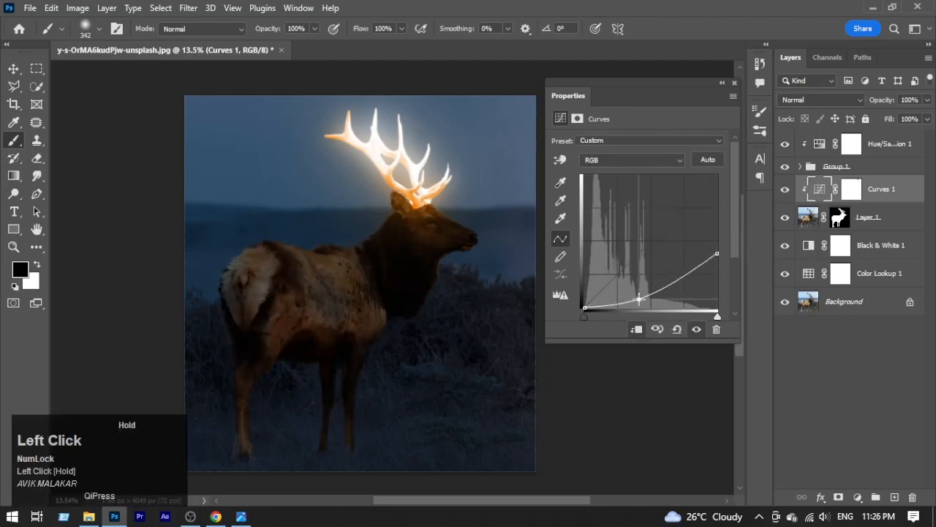
{"action": "left_click", "coordinate": [734, 83]}
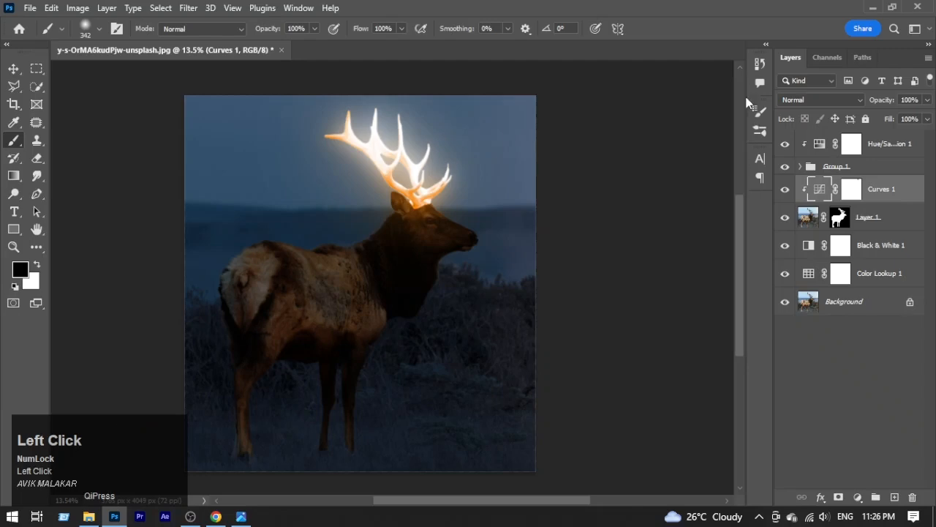
Try a black brush stroke over the deer's face on the Curves 1 mask, undo it, and set the brush flow to 30%.
{"action": "left_click", "coordinate": [851, 188]}
{"action": "mouse_move", "coordinate": [387, 265]}
{"action": "left_mouse_down"}
{"action": "mouse_move", "coordinate": [422, 271]}
{"action": "mouse_move", "coordinate": [361, 239]}
{"action": "mouse_move", "coordinate": [541, 221]}
{"action": "left_mouse_up"}
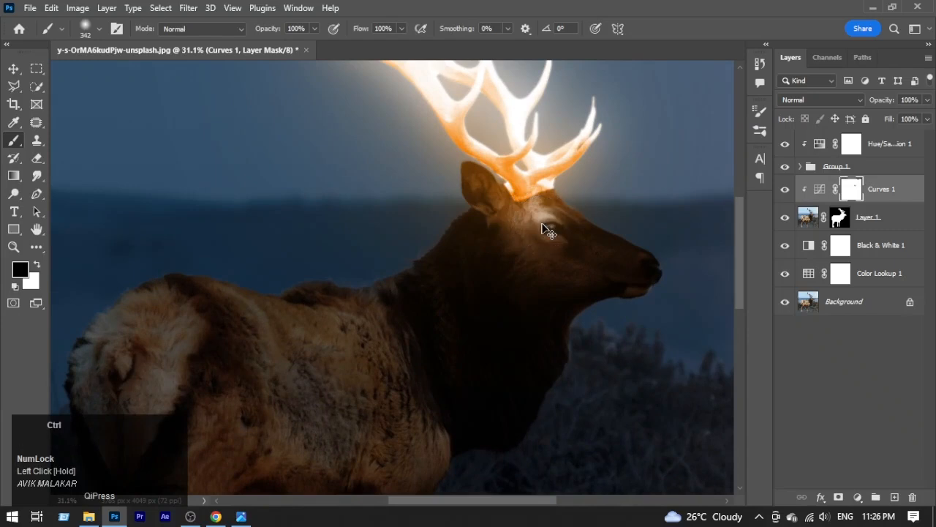
{"action": "key", "text": "ctrl+z"}
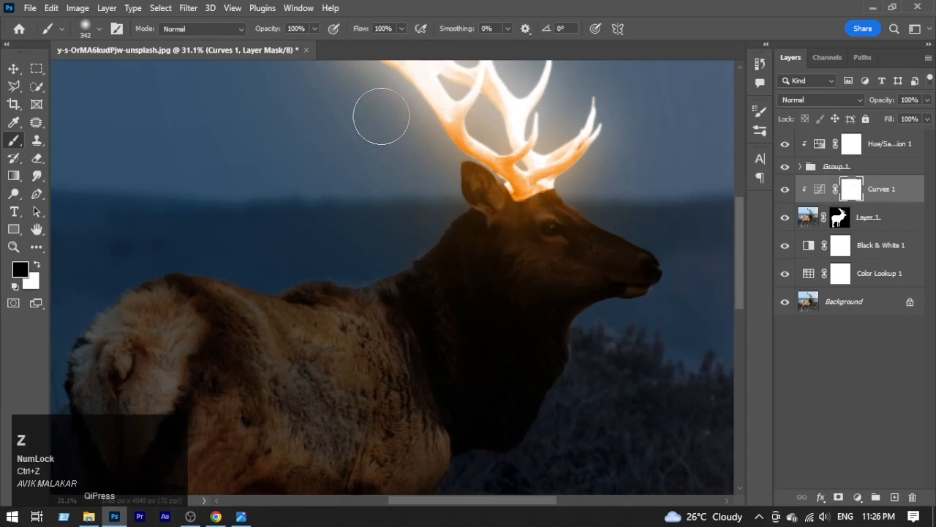
{"action": "left_click", "coordinate": [395, 28]}
{"action": "left_click_drag", "start_coordinate": [395, 28], "coordinate": [318, 28]}
{"action": "type", "text": "30"}
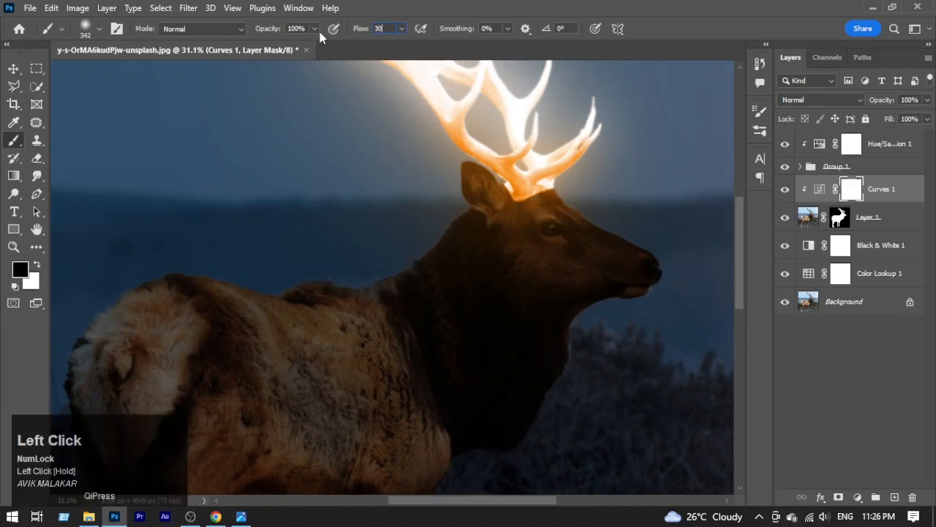
{"action": "left_click", "coordinate": [738, 83]}
Try brightening the deer's head, neck and back with black strokes on the Curves 1 mask, and undo them.
{"action": "key", "text": "space"}
{"action": "left_click_drag", "start_coordinate": [512, 344], "coordinate": [487, 146]}
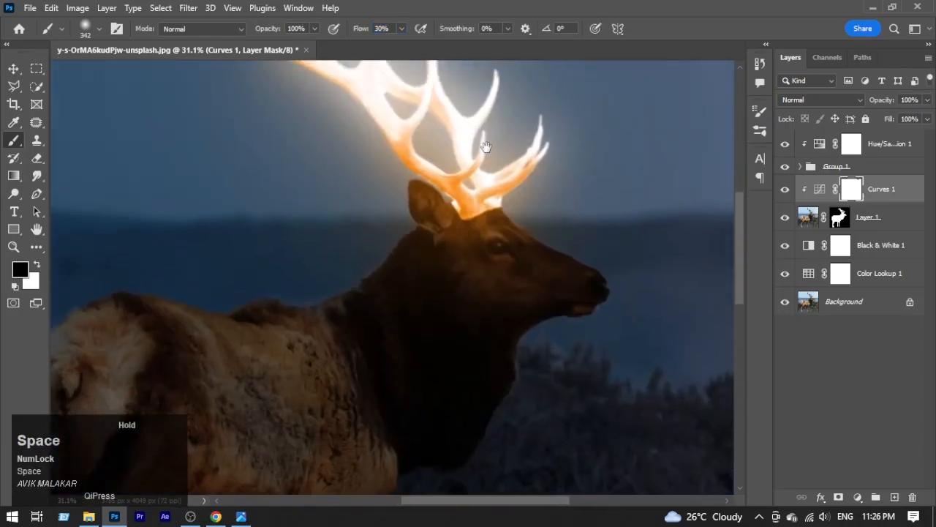
{"action": "mouse_move", "coordinate": [406, 247]}
{"action": "left_mouse_down"}
{"action": "mouse_move", "coordinate": [499, 237]}
{"action": "mouse_move", "coordinate": [451, 255]}
{"action": "mouse_move", "coordinate": [582, 271]}
{"action": "mouse_move", "coordinate": [490, 243]}
{"action": "mouse_move", "coordinate": [448, 270]}
{"action": "mouse_move", "coordinate": [499, 318]}
{"action": "mouse_move", "coordinate": [384, 279]}
{"action": "mouse_move", "coordinate": [498, 359]}
{"action": "mouse_move", "coordinate": [348, 308]}
{"action": "mouse_move", "coordinate": [293, 323]}
{"action": "mouse_move", "coordinate": [118, 327]}
{"action": "mouse_move", "coordinate": [300, 343]}
{"action": "mouse_move", "coordinate": [200, 362]}
{"action": "left_mouse_up"}
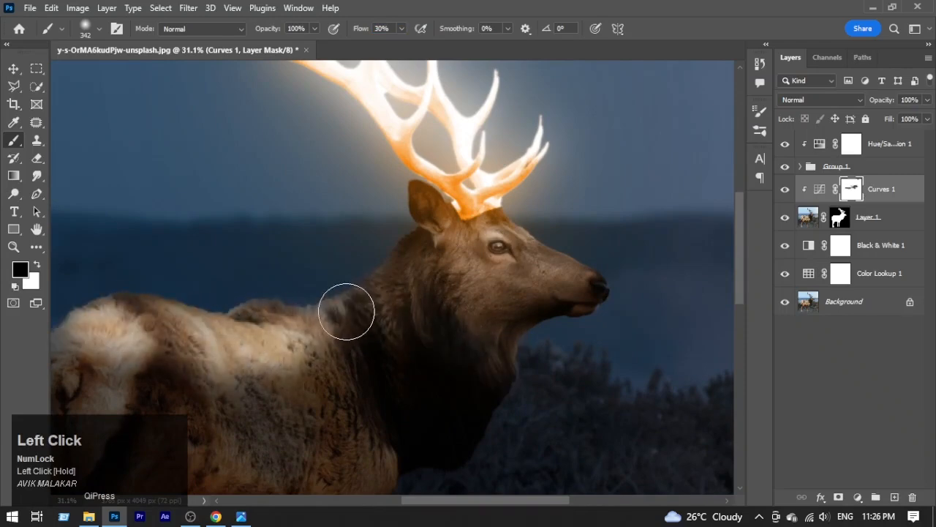
{"action": "left_click_drag", "start_coordinate": [354, 236], "coordinate": [351, 259]}
{"action": "key", "text": "ctrl+z"}
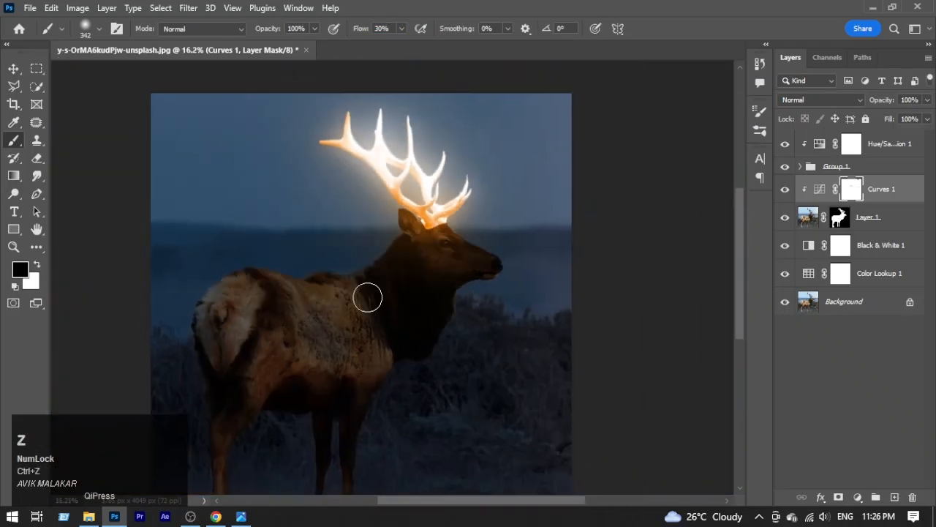
Paint black on the Curves 1 mask along the deer's face, neck and back, and darken the rump again with white.
{"action": "mouse_move", "coordinate": [425, 241]}
{"action": "left_mouse_down"}
{"action": "mouse_move", "coordinate": [492, 268]}
{"action": "mouse_move", "coordinate": [424, 239]}
{"action": "mouse_move", "coordinate": [455, 254]}
{"action": "mouse_move", "coordinate": [403, 252]}
{"action": "mouse_move", "coordinate": [452, 274]}
{"action": "mouse_move", "coordinate": [370, 262]}
{"action": "mouse_move", "coordinate": [315, 285]}
{"action": "mouse_move", "coordinate": [228, 299]}
{"action": "mouse_move", "coordinate": [242, 284]}
{"action": "mouse_move", "coordinate": [275, 279]}
{"action": "mouse_move", "coordinate": [192, 314]}
{"action": "left_mouse_up"}
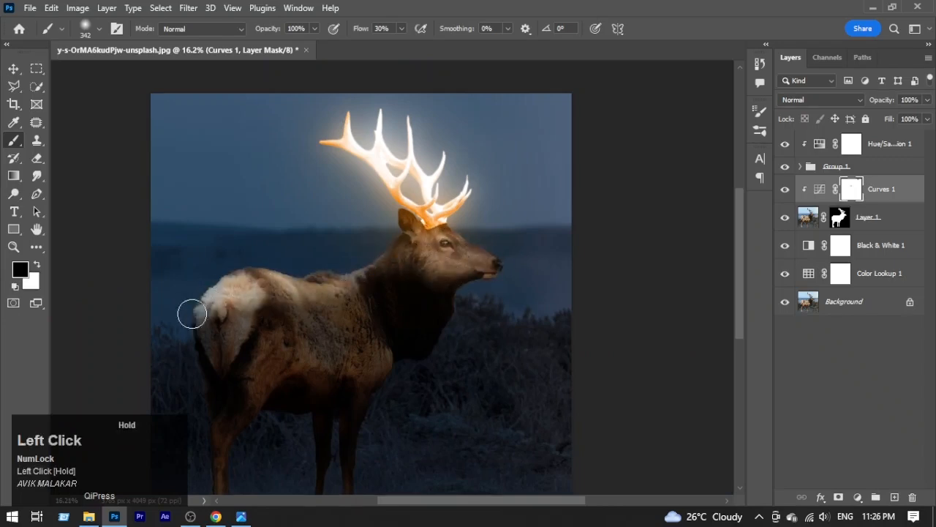
{"action": "key", "text": "x"}
{"action": "mouse_move", "coordinate": [251, 294]}
{"action": "left_mouse_down"}
{"action": "mouse_move", "coordinate": [235, 308]}
{"action": "mouse_move", "coordinate": [187, 303]}
{"action": "left_mouse_up"}
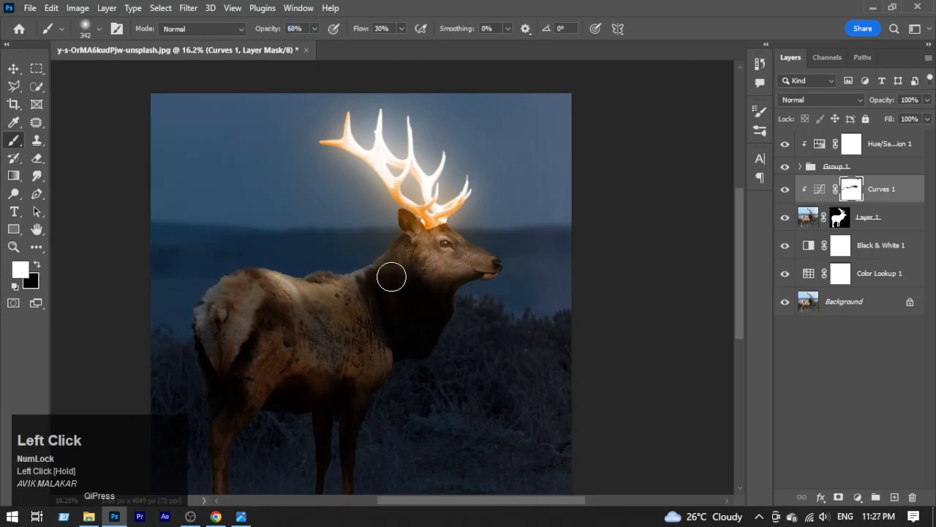
Paint black at 33% brush opacity on the Curves 1 mask over the deer's neck, shoulder and flank.
{"action": "key", "text": "x"}
{"action": "mouse_move", "coordinate": [392, 276]}
{"action": "left_mouse_down"}
{"action": "mouse_move", "coordinate": [366, 287]}
{"action": "mouse_move", "coordinate": [391, 292]}
{"action": "left_mouse_up"}
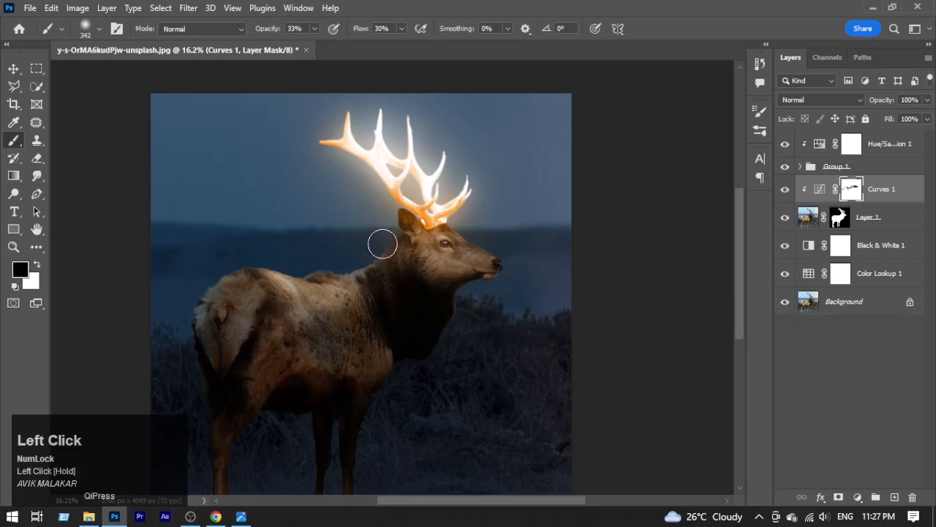
{"action": "mouse_move", "coordinate": [346, 323]}
{"action": "left_mouse_down"}
{"action": "mouse_move", "coordinate": [366, 310]}
{"action": "mouse_move", "coordinate": [290, 333]}
{"action": "left_mouse_up"}
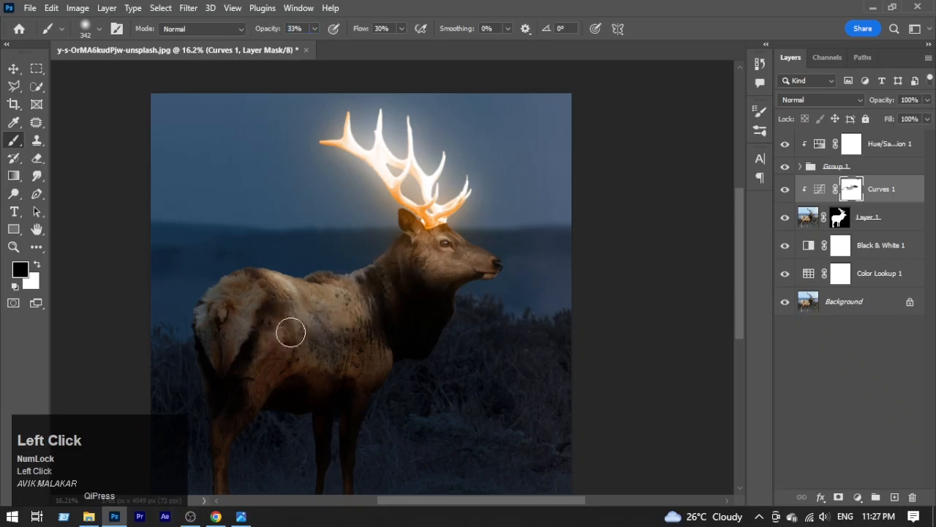
{"action": "key", "text": "ctrl+space"}
{"action": "mouse_move", "coordinate": [397, 294]}
{"action": "left_mouse_down"}
{"action": "mouse_move", "coordinate": [366, 305]}
{"action": "mouse_move", "coordinate": [392, 310]}
{"action": "mouse_move", "coordinate": [387, 316]}
{"action": "left_mouse_up"}
{"action": "mouse_move", "coordinate": [321, 299]}
{"action": "left_mouse_down"}
{"action": "mouse_move", "coordinate": [297, 307]}
{"action": "mouse_move", "coordinate": [366, 307]}
{"action": "mouse_move", "coordinate": [414, 262]}
{"action": "left_mouse_up"}
{"action": "key", "text": "ctrl+space"}
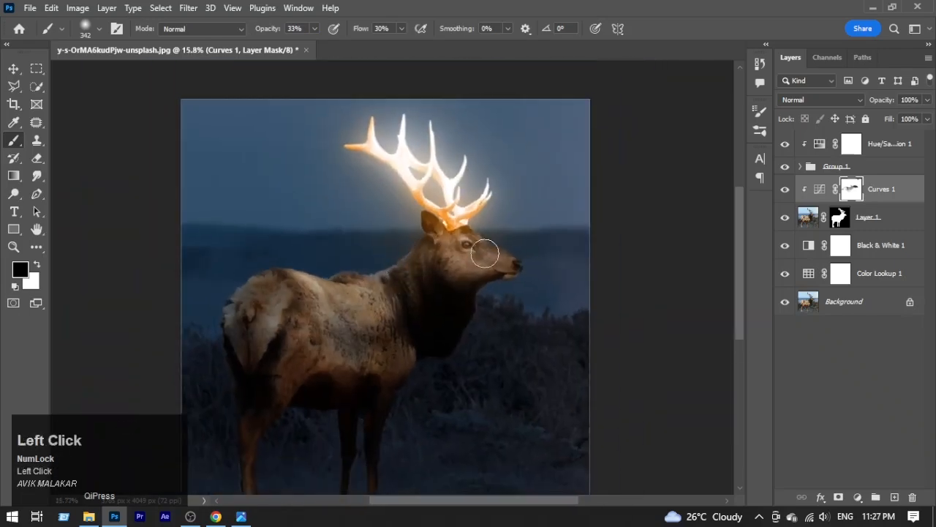
Brighten the deer's head and upper neck with light black strokes on the Curves 1 mask.
{"action": "key", "text": "ctrl+space"}
{"action": "left_click_drag", "start_coordinate": [459, 227], "coordinate": [528, 354]}
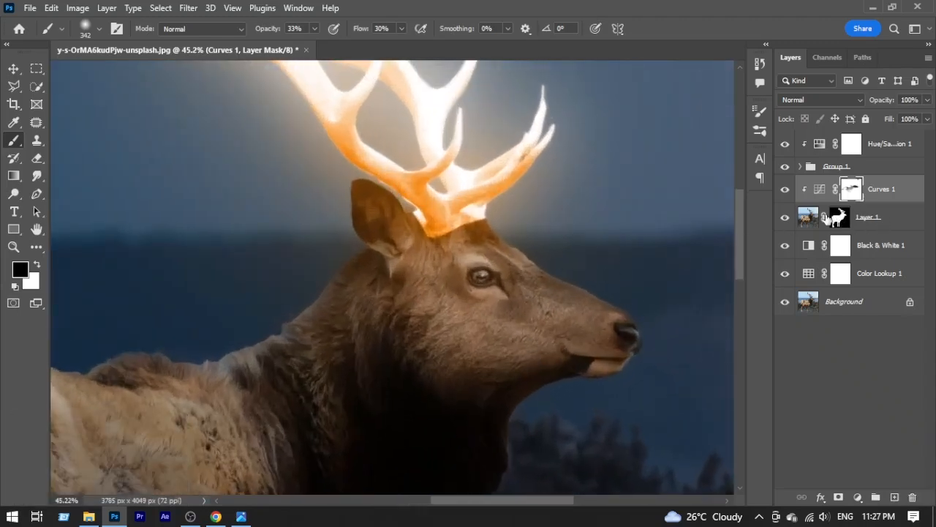
{"action": "key", "text": "ctrl+space"}
{"action": "left_click_drag", "start_coordinate": [457, 276], "coordinate": [519, 377]}
{"action": "mouse_move", "coordinate": [488, 235]}
{"action": "left_mouse_down"}
{"action": "mouse_move", "coordinate": [491, 244]}
{"action": "mouse_move", "coordinate": [487, 229]}
{"action": "mouse_move", "coordinate": [437, 295]}
{"action": "left_mouse_up"}
{"action": "key", "text": "x"}
{"action": "key", "text": "x"}
{"action": "key", "text": "ctrl+space"}
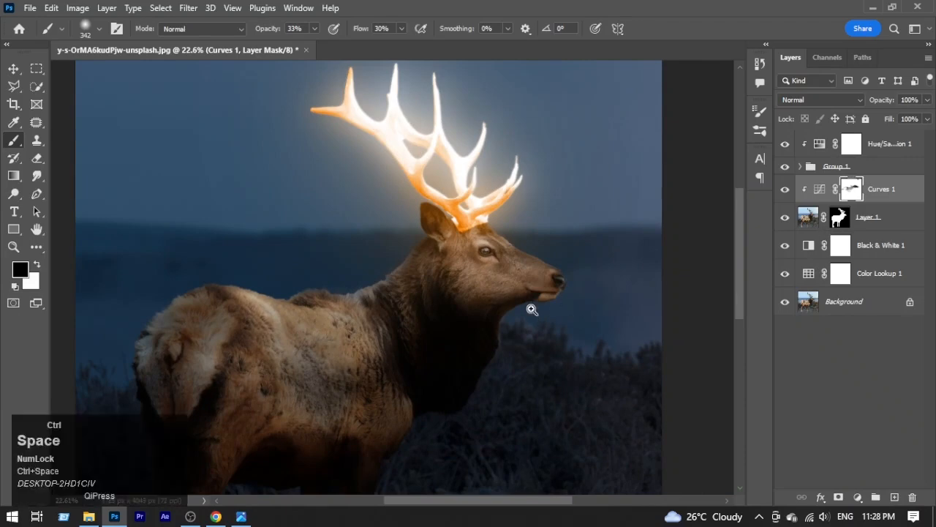
{"action": "left_click_drag", "start_coordinate": [531, 310], "coordinate": [509, 324]}
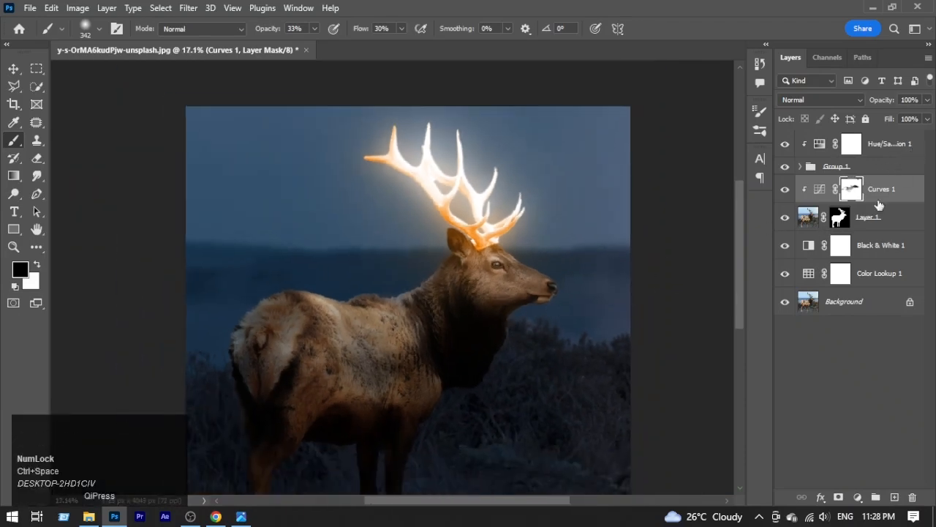
Paint black on the Curves 1 mask from the deer's neck along its back to the rump, comparing with the layer hidden.
{"action": "mouse_move", "coordinate": [448, 270]}
{"action": "left_mouse_down"}
{"action": "mouse_move", "coordinate": [356, 296]}
{"action": "mouse_move", "coordinate": [305, 295]}
{"action": "left_mouse_up"}
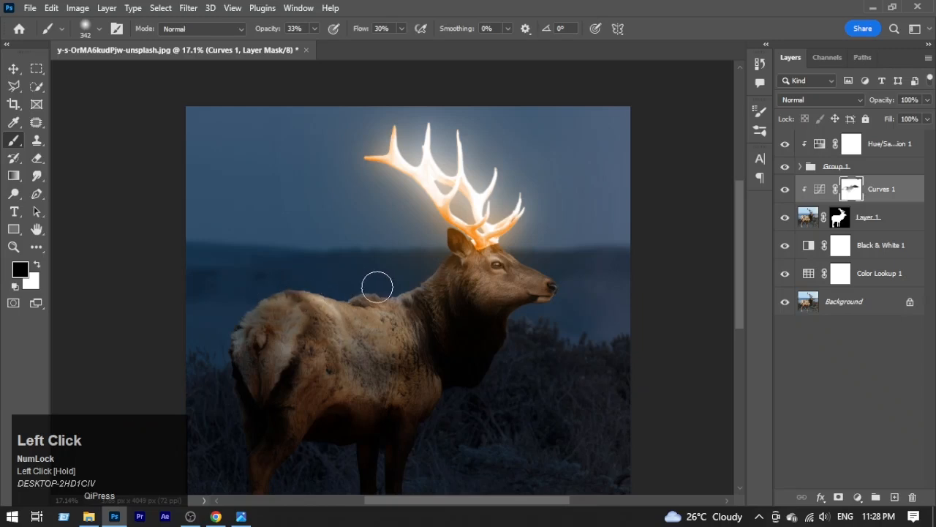
{"action": "left_click", "coordinate": [785, 192]}
{"action": "left_click", "coordinate": [785, 192]}
{"action": "mouse_move", "coordinate": [365, 297]}
{"action": "left_mouse_down"}
{"action": "mouse_move", "coordinate": [236, 316]}
{"action": "mouse_move", "coordinate": [290, 301]}
{"action": "mouse_move", "coordinate": [250, 307]}
{"action": "left_mouse_up"}
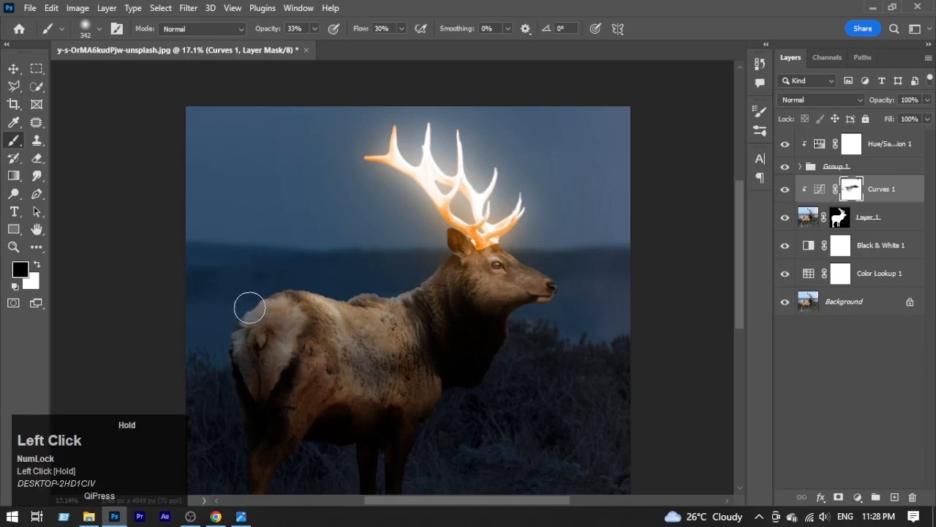
{"action": "mouse_move", "coordinate": [453, 259]}
{"action": "left_mouse_down"}
{"action": "mouse_move", "coordinate": [393, 287]}
{"action": "mouse_move", "coordinate": [455, 288]}
{"action": "mouse_move", "coordinate": [462, 268]}
{"action": "mouse_move", "coordinate": [439, 252]}
{"action": "mouse_move", "coordinate": [380, 299]}
{"action": "left_mouse_up"}
Reveal the fur on the deer's throat and chest with black strokes on the Curves 1 mask.
{"action": "key", "text": "ctrl+space"}
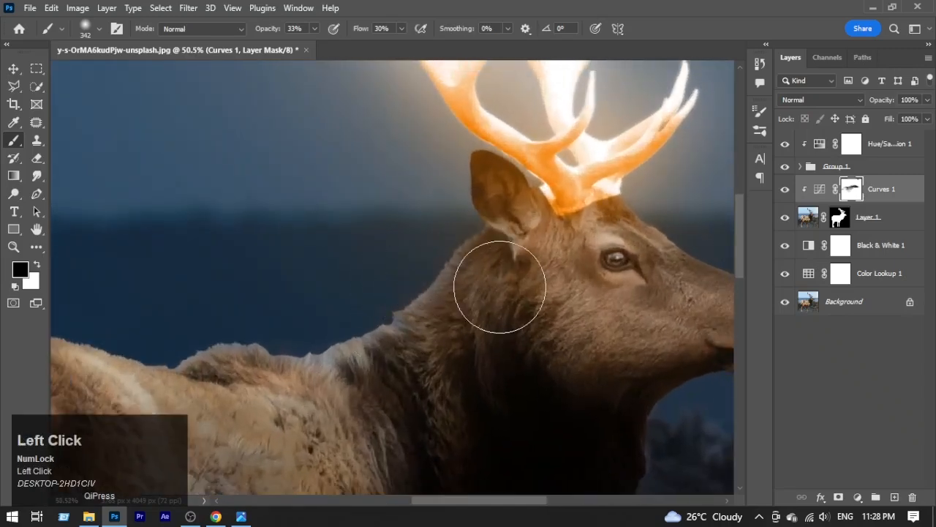
{"action": "key", "text": "ctrl+space"}
{"action": "mouse_move", "coordinate": [480, 302]}
{"action": "left_mouse_down"}
{"action": "mouse_move", "coordinate": [382, 344]}
{"action": "mouse_move", "coordinate": [463, 334]}
{"action": "left_mouse_up"}
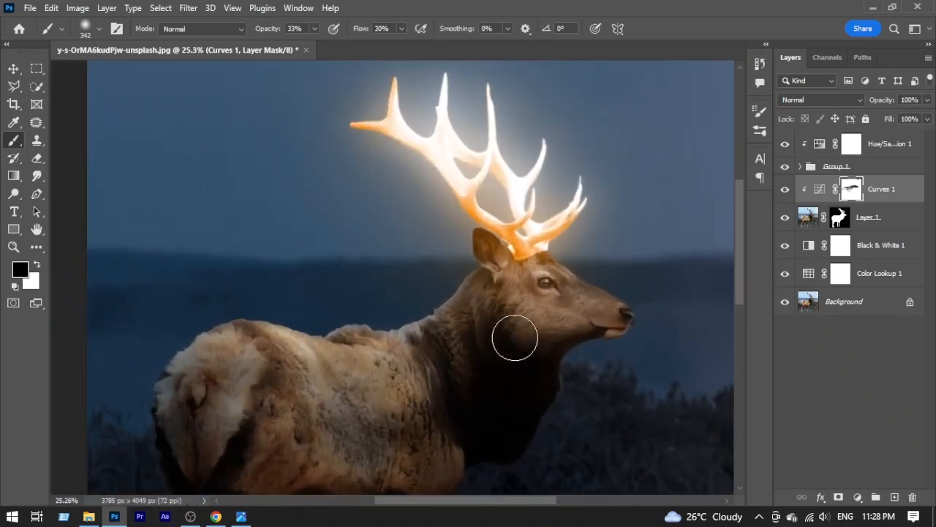
{"action": "key", "text": "ctrl+space"}
{"action": "left_click_drag", "start_coordinate": [606, 328], "coordinate": [490, 338]}
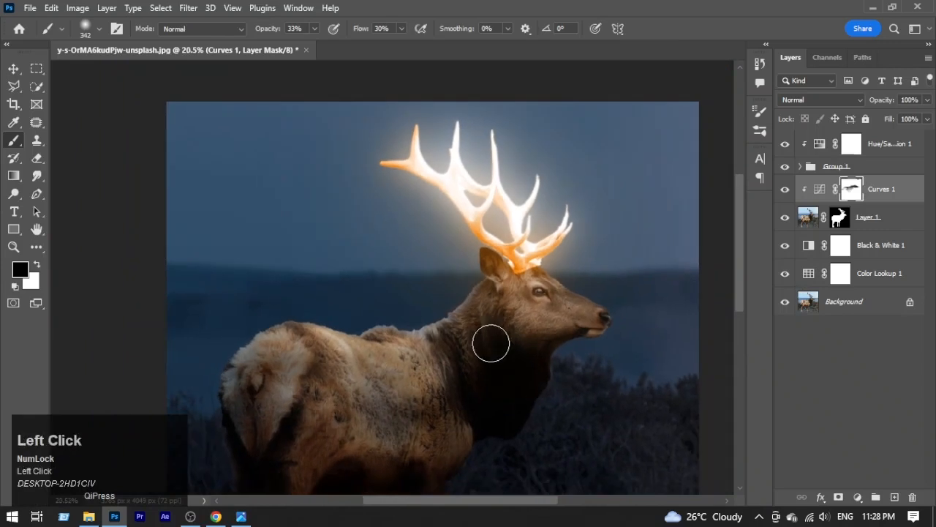
{"action": "mouse_move", "coordinate": [480, 391]}
{"action": "left_mouse_down"}
{"action": "mouse_move", "coordinate": [497, 350]}
{"action": "mouse_move", "coordinate": [507, 367]}
{"action": "mouse_move", "coordinate": [444, 351]}
{"action": "mouse_move", "coordinate": [468, 371]}
{"action": "mouse_move", "coordinate": [500, 348]}
{"action": "mouse_move", "coordinate": [507, 416]}
{"action": "mouse_move", "coordinate": [488, 422]}
{"action": "mouse_move", "coordinate": [509, 355]}
{"action": "mouse_move", "coordinate": [523, 413]}
{"action": "mouse_move", "coordinate": [521, 378]}
{"action": "mouse_move", "coordinate": [476, 370]}
{"action": "mouse_move", "coordinate": [487, 391]}
{"action": "mouse_move", "coordinate": [500, 354]}
{"action": "mouse_move", "coordinate": [493, 341]}
{"action": "mouse_move", "coordinate": [496, 364]}
{"action": "mouse_move", "coordinate": [467, 337]}
{"action": "mouse_move", "coordinate": [459, 355]}
{"action": "mouse_move", "coordinate": [479, 367]}
{"action": "left_mouse_up"}
{"action": "key", "text": "ctrl+space"}
Duplicate the Hue/Saturation 1 layer, placing the copy directly above Curves 1 and clipping it to the deer layer.
{"action": "left_click", "coordinate": [889, 146]}
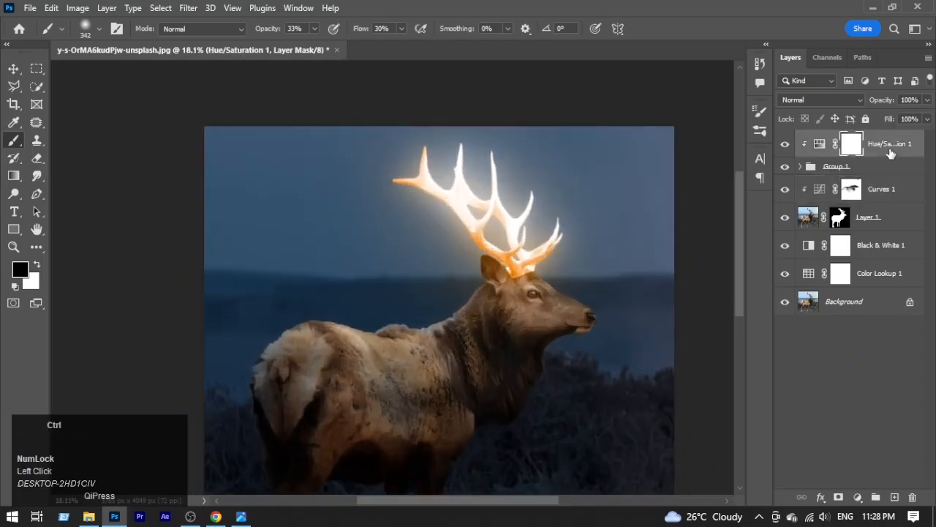
{"action": "key", "text": "ctrl+j"}
{"action": "left_click_drag", "start_coordinate": [904, 147], "coordinate": [907, 210]}
{"action": "left_click", "coordinate": [868, 204], "text": "alt"}
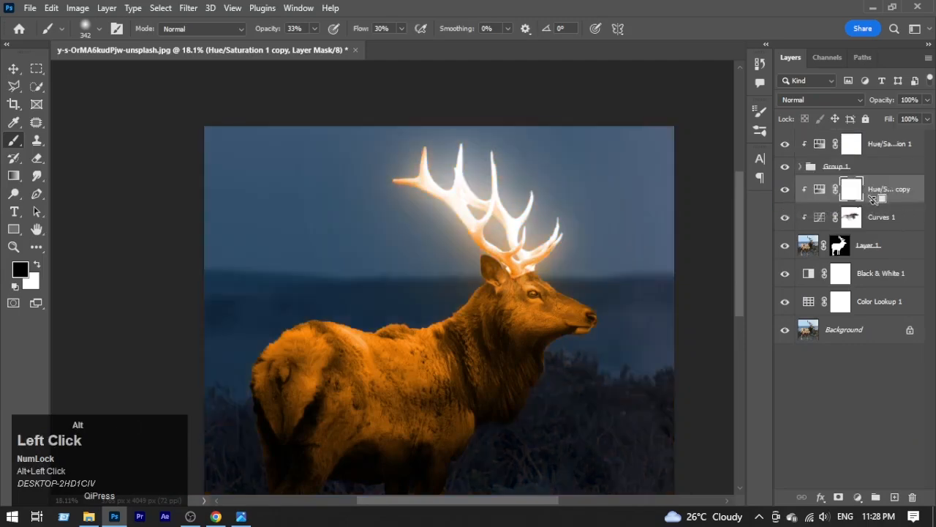
Invert the Hue/Saturation copy's mask to black to hide the orange tint on the deer.
{"action": "key", "text": "ctrl+space"}
{"action": "left_click_drag", "start_coordinate": [596, 309], "coordinate": [617, 324]}
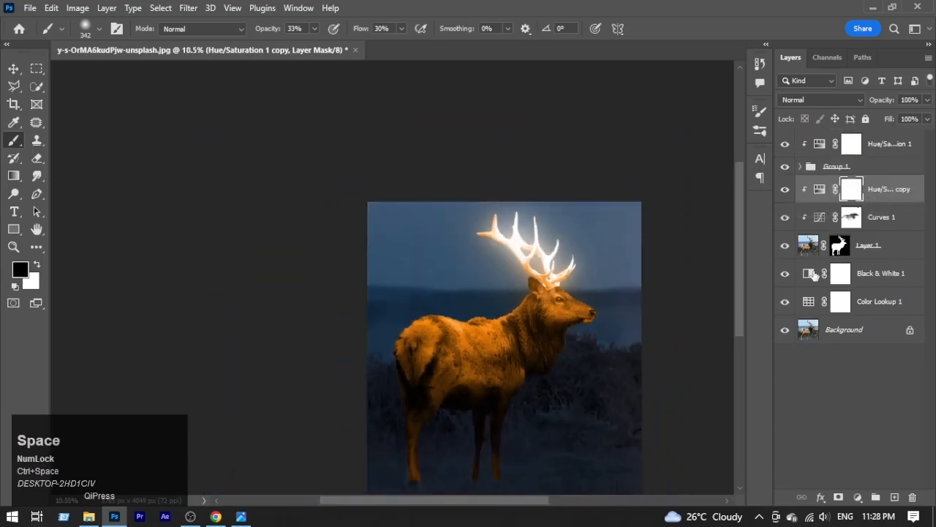
{"action": "key", "text": "alt+Tab"}
{"action": "key", "text": "ctrl+i"}
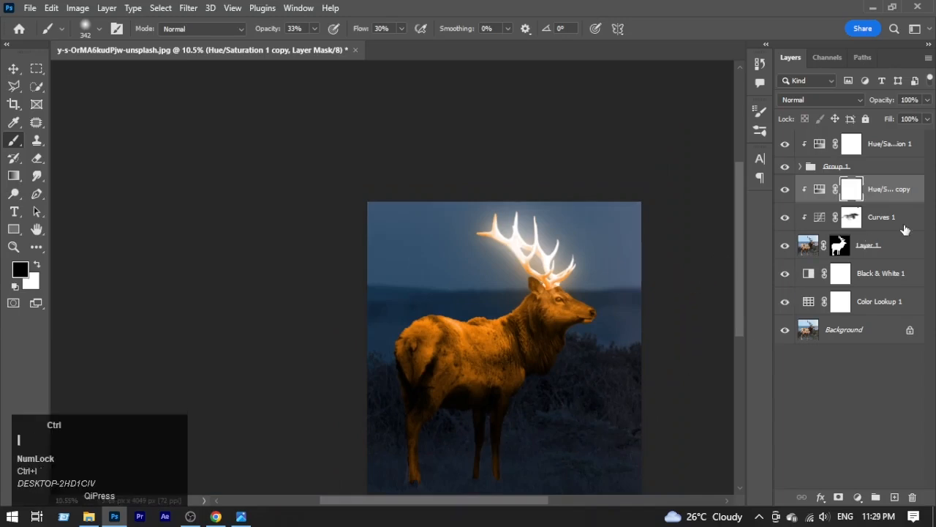
Try painting the orange tint onto the deer's head, neck and back with white on the copy's mask, reducing it with black along the belly.
{"action": "key", "text": "ctrl+space"}
{"action": "left_click_drag", "start_coordinate": [561, 318], "coordinate": [642, 381]}
{"action": "mouse_move", "coordinate": [572, 276]}
{"action": "left_mouse_down"}
{"action": "mouse_move", "coordinate": [556, 265]}
{"action": "mouse_move", "coordinate": [602, 288]}
{"action": "mouse_move", "coordinate": [541, 268]}
{"action": "mouse_move", "coordinate": [495, 267]}
{"action": "mouse_move", "coordinate": [464, 303]}
{"action": "mouse_move", "coordinate": [249, 337]}
{"action": "mouse_move", "coordinate": [475, 329]}
{"action": "mouse_move", "coordinate": [439, 318]}
{"action": "mouse_move", "coordinate": [458, 374]}
{"action": "mouse_move", "coordinate": [152, 394]}
{"action": "mouse_move", "coordinate": [427, 260]}
{"action": "mouse_move", "coordinate": [475, 305]}
{"action": "mouse_move", "coordinate": [606, 288]}
{"action": "mouse_move", "coordinate": [612, 302]}
{"action": "left_mouse_up"}
{"action": "key", "text": "x"}
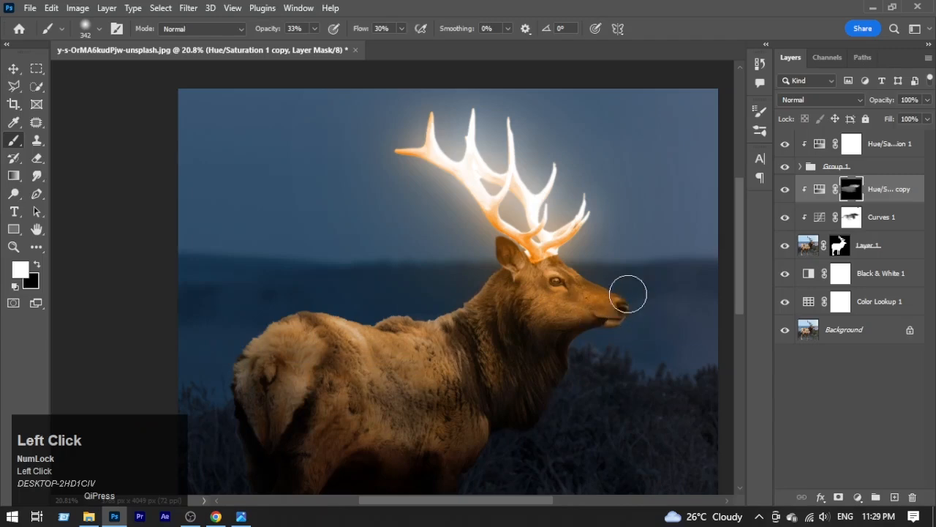
{"action": "key", "text": "x"}
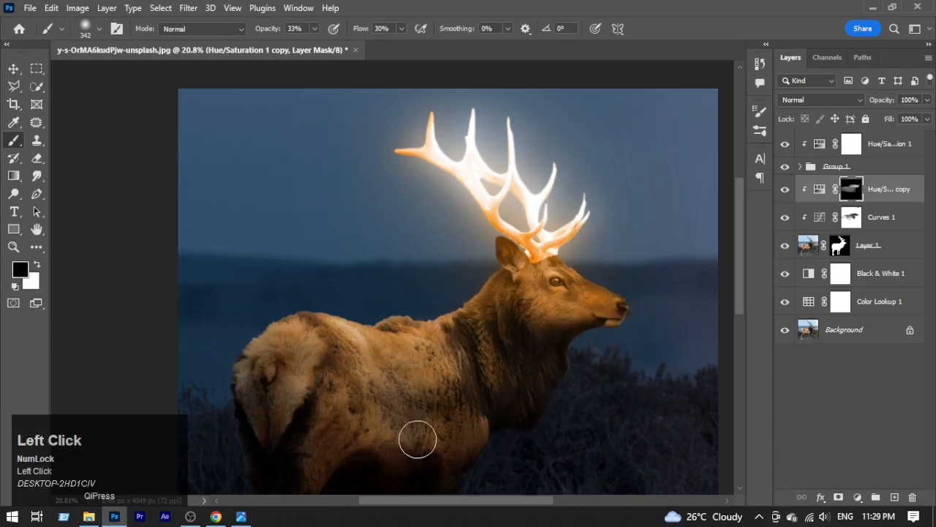
{"action": "mouse_move", "coordinate": [418, 439]}
{"action": "left_mouse_down"}
{"action": "mouse_move", "coordinate": [290, 456]}
{"action": "mouse_move", "coordinate": [331, 457]}
{"action": "left_mouse_up"}
Set up the Gradient tool with the black-to-white preset from the Basics group.
{"action": "key", "text": "ctrl+space"}
{"action": "left_click_drag", "start_coordinate": [496, 433], "coordinate": [434, 345]}
{"action": "left_click", "coordinate": [11, 178]}
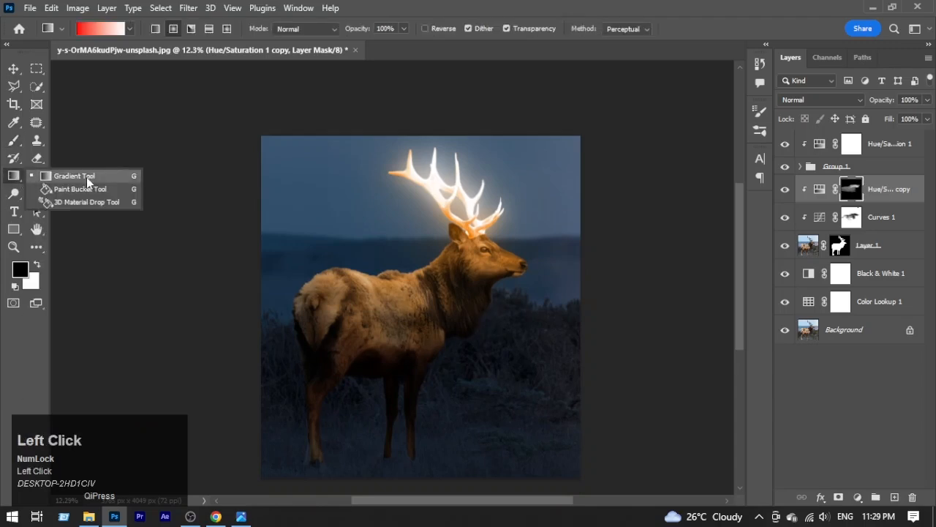
{"action": "left_click", "coordinate": [73, 178]}
{"action": "left_click", "coordinate": [132, 31]}
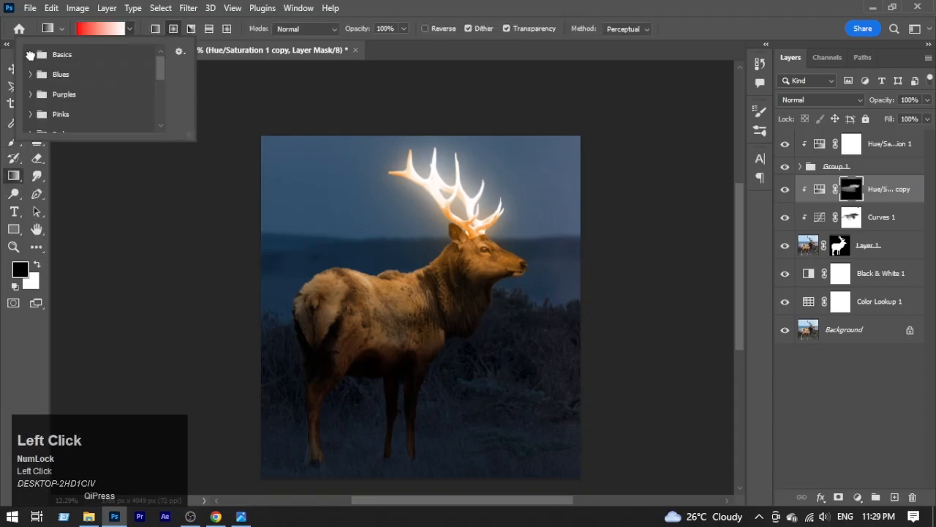
{"action": "left_click", "coordinate": [30, 55]}
{"action": "left_click", "coordinate": [47, 75]}
Try radial black-to-white gradients across the deer's body on the Hue/Saturation copy's mask, and undo them.
{"action": "left_click", "coordinate": [410, 337]}
{"action": "left_click_drag", "start_coordinate": [458, 374], "coordinate": [403, 331]}
{"action": "key", "text": "ctrl+z"}
{"action": "key", "text": "ctrl+z"}
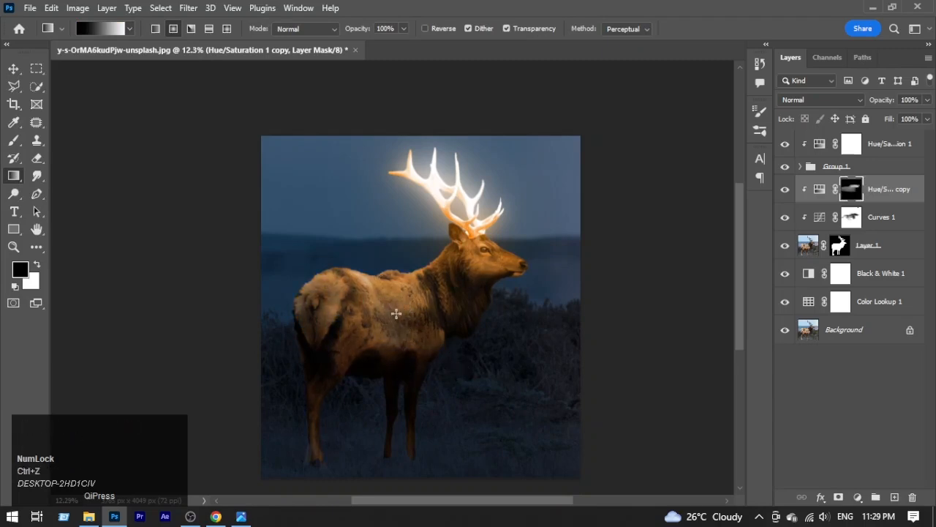
{"action": "mouse_move", "coordinate": [396, 308]}
{"action": "left_mouse_down"}
{"action": "mouse_move", "coordinate": [397, 360]}
{"action": "mouse_move", "coordinate": [400, 311]}
{"action": "left_mouse_up"}
{"action": "key", "text": "ctrl+z"}
Apply a vertical linear gradient to the Hue/Saturation copy's mask, black below the deer's belly and white above.
{"action": "left_click", "coordinate": [155, 28]}
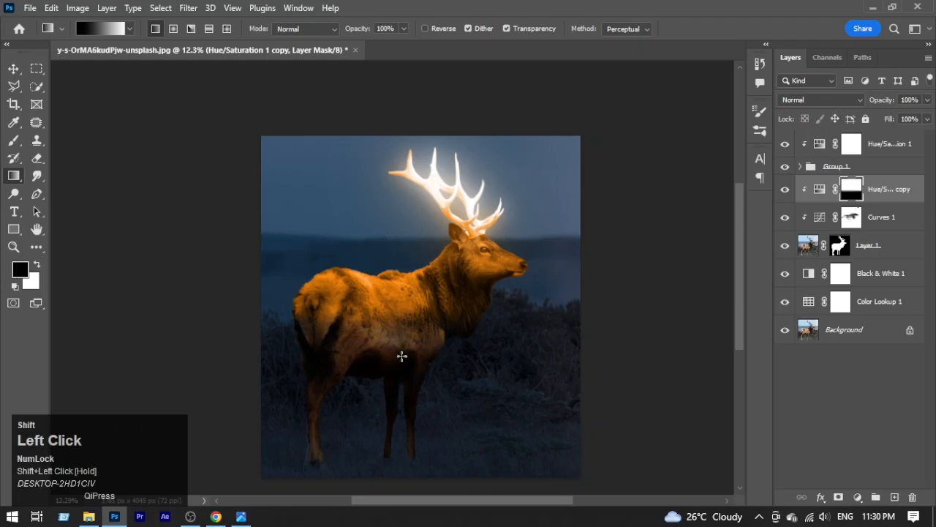
{"action": "left_click_drag", "start_coordinate": [397, 378], "coordinate": [395, 311]}
{"action": "left_click_drag", "start_coordinate": [438, 345], "coordinate": [463, 333]}
Soften the orange tint on the deer's rump, back and flank by brushing black on the Hue/Saturation copy's mask.
{"action": "left_click", "coordinate": [844, 194]}
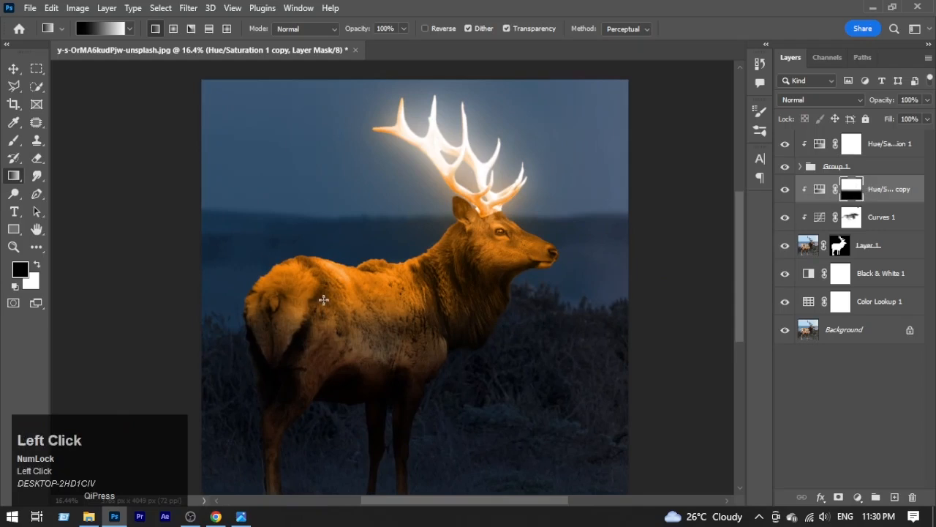
{"action": "right_click", "coordinate": [442, 320], "text": "alt"}
{"action": "left_click", "coordinate": [597, 267]}
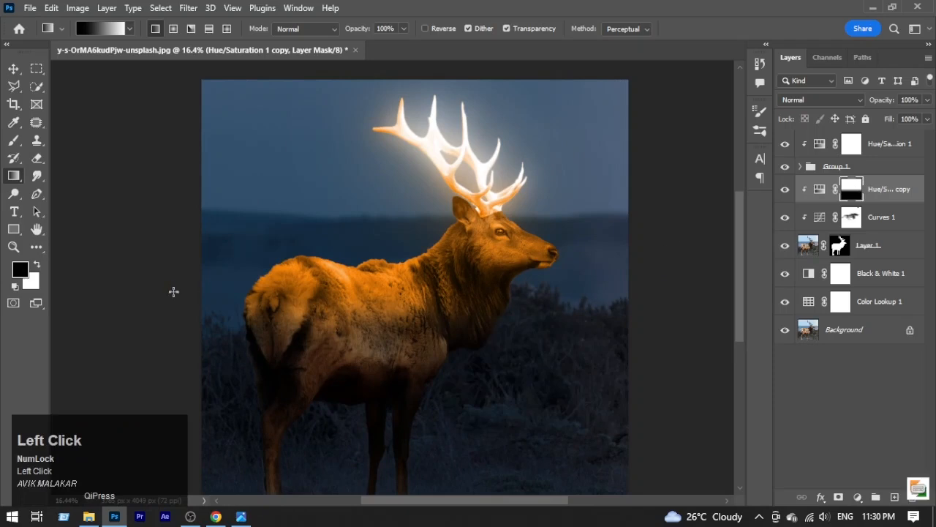
{"action": "right_click", "coordinate": [256, 241], "text": "alt"}
{"action": "left_click", "coordinate": [13, 139]}
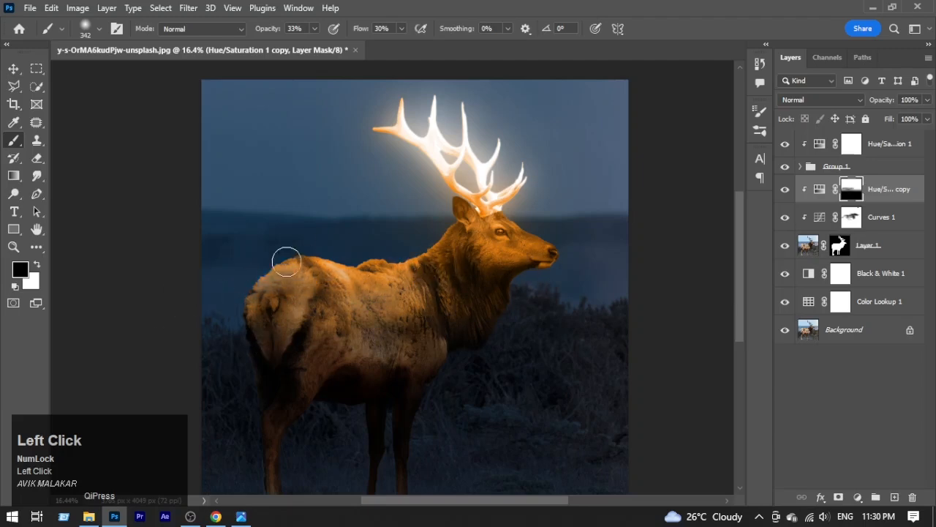
{"action": "mouse_move", "coordinate": [307, 344]}
{"action": "left_mouse_down"}
{"action": "mouse_move", "coordinate": [292, 355]}
{"action": "mouse_move", "coordinate": [395, 315]}
{"action": "left_mouse_up"}
{"action": "left_click", "coordinate": [428, 309]}
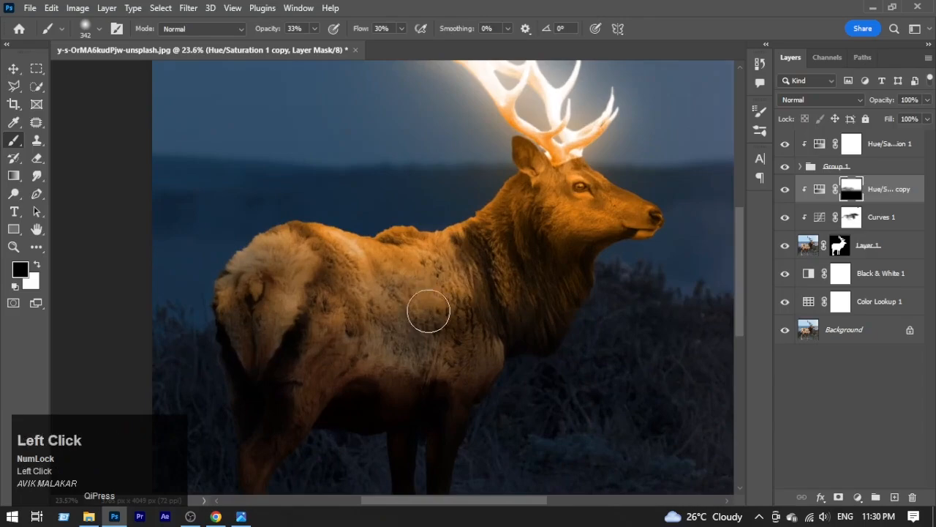
{"action": "left_click_drag", "start_coordinate": [364, 358], "coordinate": [239, 386]}
{"action": "left_click_drag", "start_coordinate": [297, 378], "coordinate": [359, 334]}
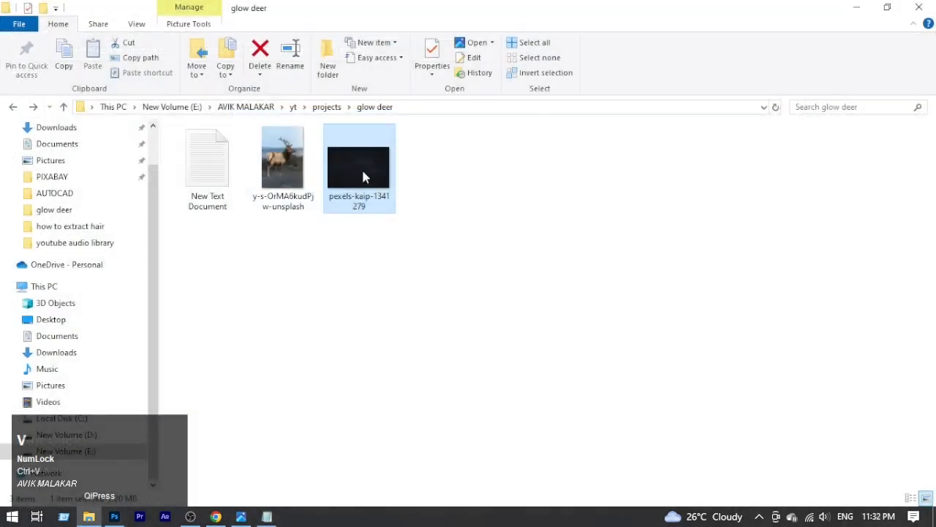
Place the pexels-kaip-1341279 starry-sky image from the glow deer folder into the deer document.
{"action": "left_click", "coordinate": [578, 363]}
{"action": "left_click_drag", "start_coordinate": [359, 168], "coordinate": [400, 174]}
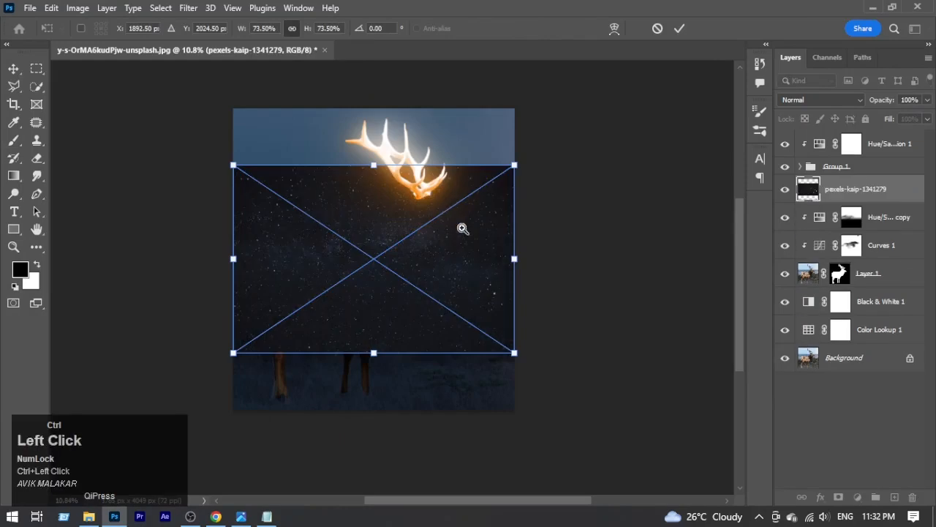
{"action": "left_click_drag", "start_coordinate": [461, 228], "coordinate": [510, 293]}
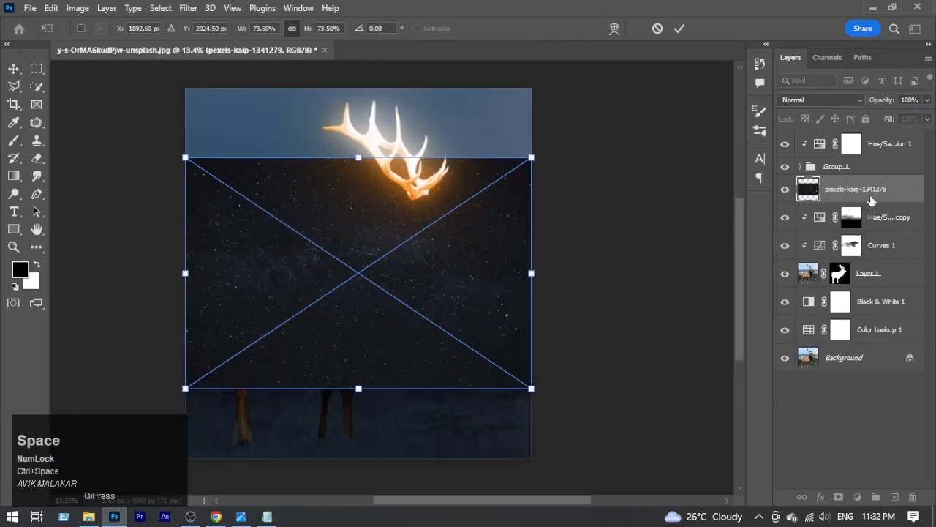
Move the starry-sky layer to the top of the layer stack and shift the image up to the canvas's upper edge.
{"action": "left_click", "coordinate": [798, 167]}
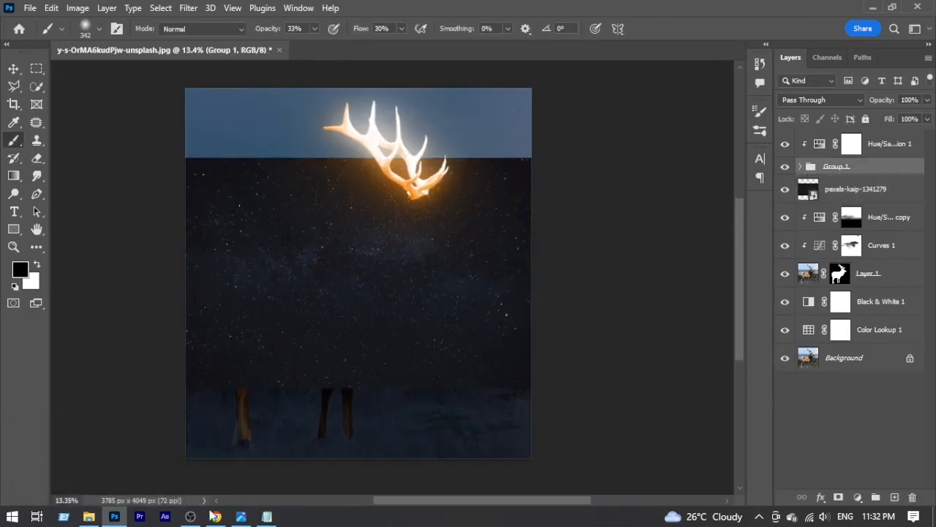
{"action": "key", "text": "alt+Tab"}
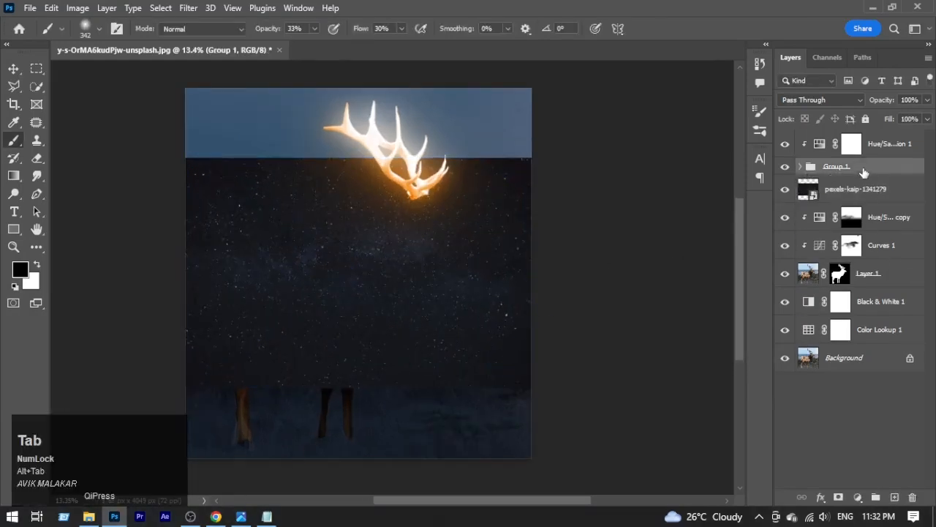
{"action": "left_click_drag", "start_coordinate": [863, 173], "coordinate": [882, 138]}
{"action": "mouse_move", "coordinate": [449, 195]}
{"action": "left_mouse_down"}
{"action": "mouse_move", "coordinate": [455, 232]}
{"action": "mouse_move", "coordinate": [468, 163]}
{"action": "mouse_move", "coordinate": [440, 196]}
{"action": "left_mouse_up"}
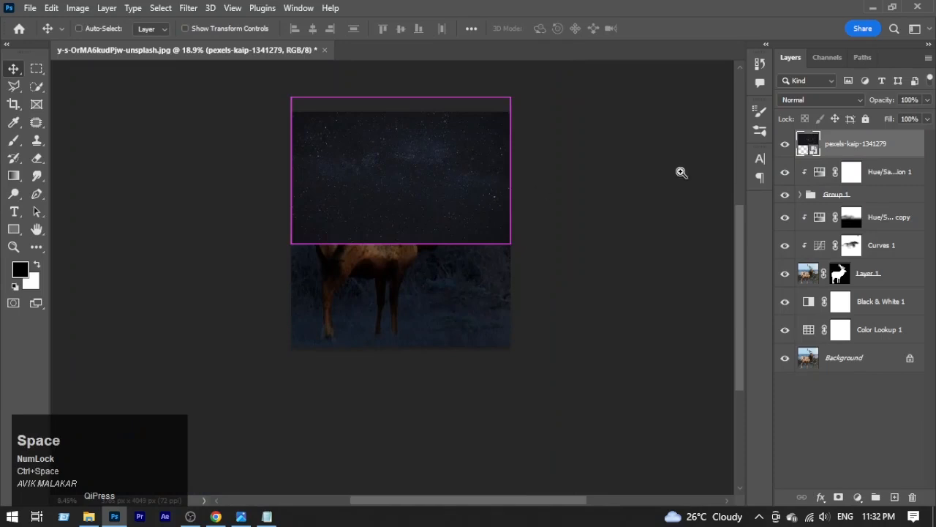
Set the starry-sky layer's blend mode to Screen.
{"action": "left_click", "coordinate": [822, 99]}
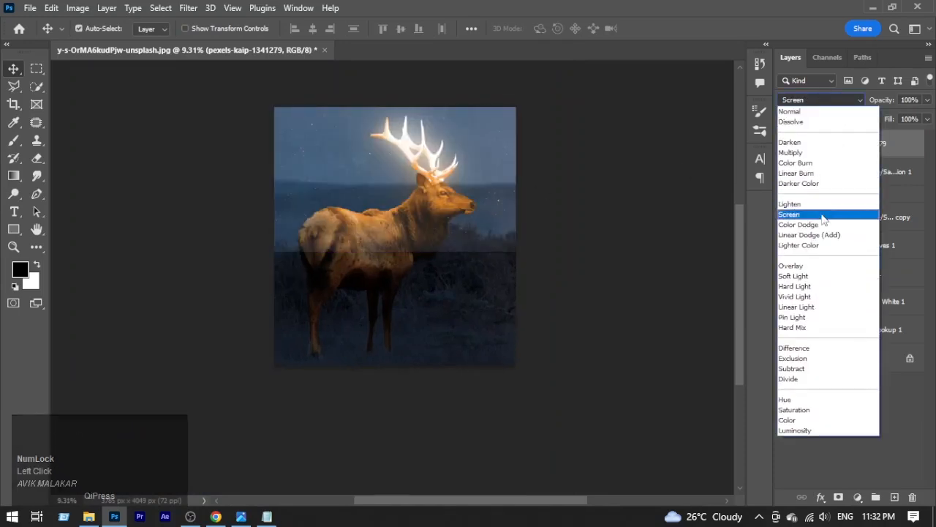
{"action": "left_click", "coordinate": [822, 214]}
{"action": "left_click_drag", "start_coordinate": [472, 222], "coordinate": [483, 309]}
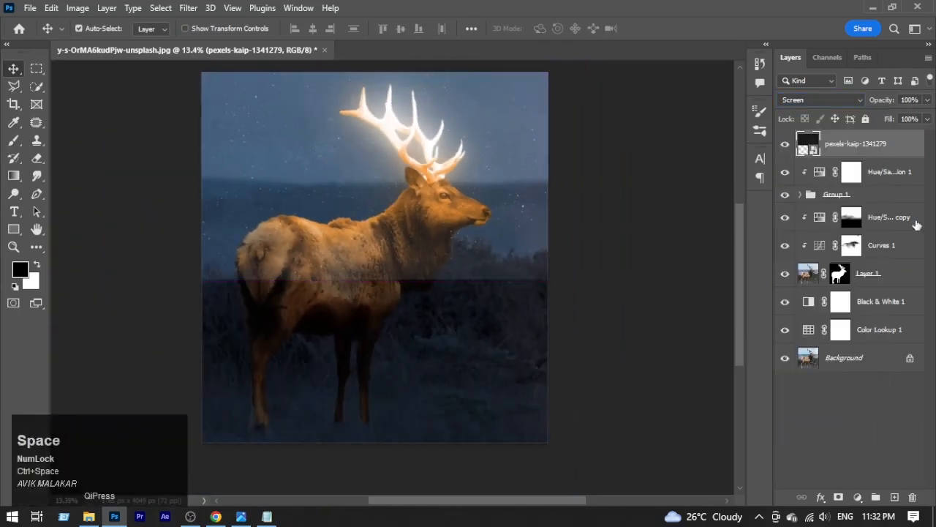
Add a Levels adjustment layer clipped to the starry-sky layer.
{"action": "left_click", "coordinate": [863, 497]}
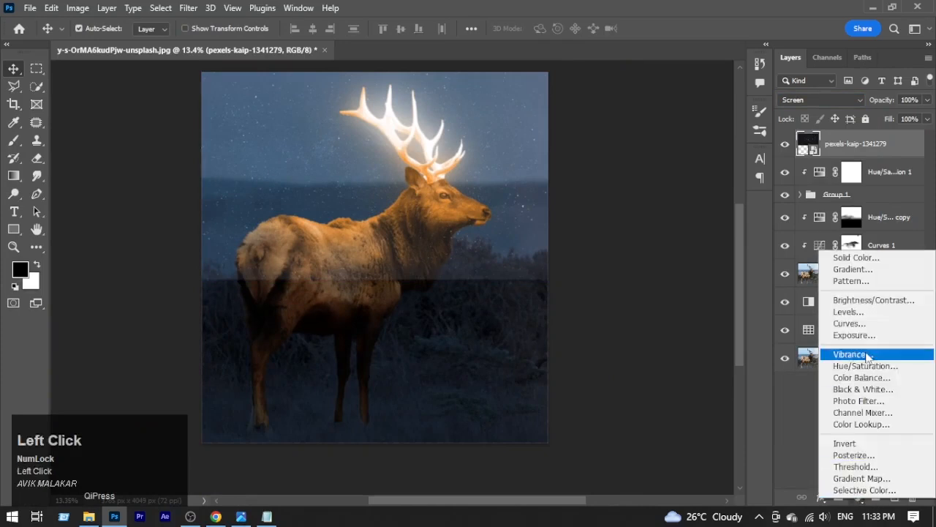
{"action": "left_click", "coordinate": [855, 312]}
{"action": "left_click", "coordinate": [637, 329]}
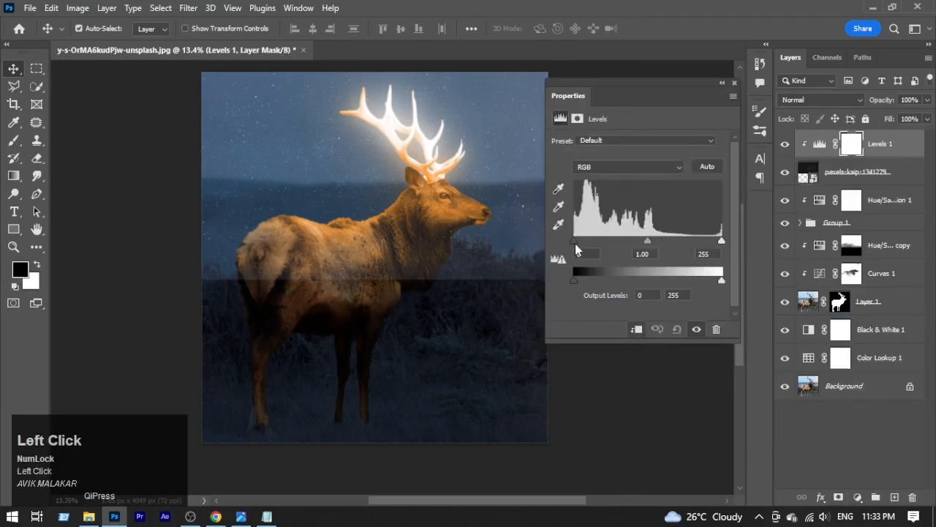
Set the Levels adjustment's midtone input to 0.38 and white input to 90, and its blend mode to Screen.
{"action": "left_click_drag", "start_coordinate": [575, 244], "coordinate": [504, 254]}
{"action": "left_click_drag", "start_coordinate": [724, 246], "coordinate": [615, 242]}
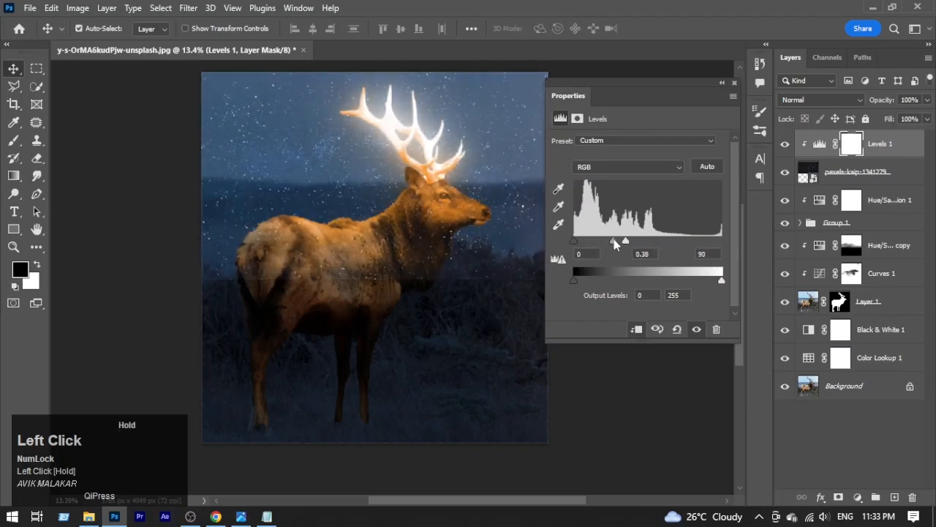
{"action": "left_click", "coordinate": [808, 102]}
{"action": "left_click", "coordinate": [805, 217]}
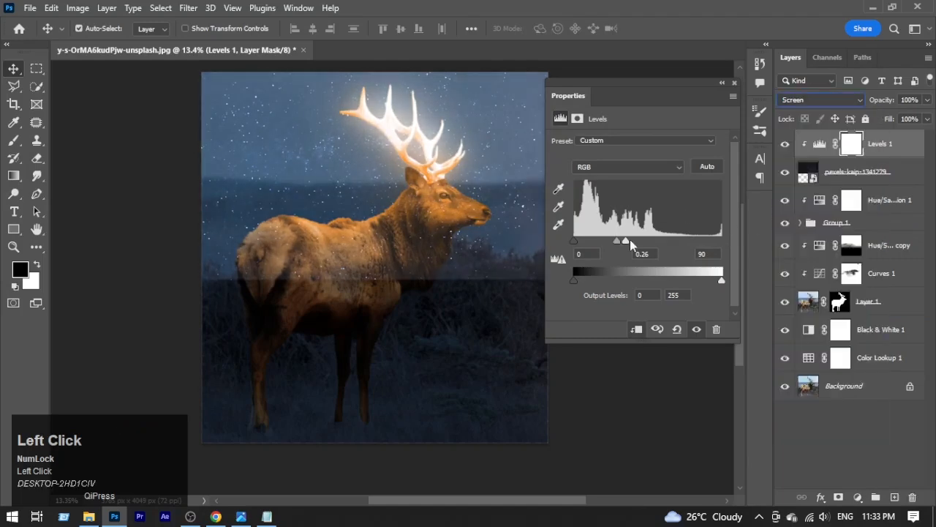
{"action": "left_click_drag", "start_coordinate": [613, 249], "coordinate": [614, 249]}
Invert the layer mask of the Levels adjustment to black.
{"action": "left_click", "coordinate": [845, 158]}
{"action": "key", "text": "ctrl+i"}
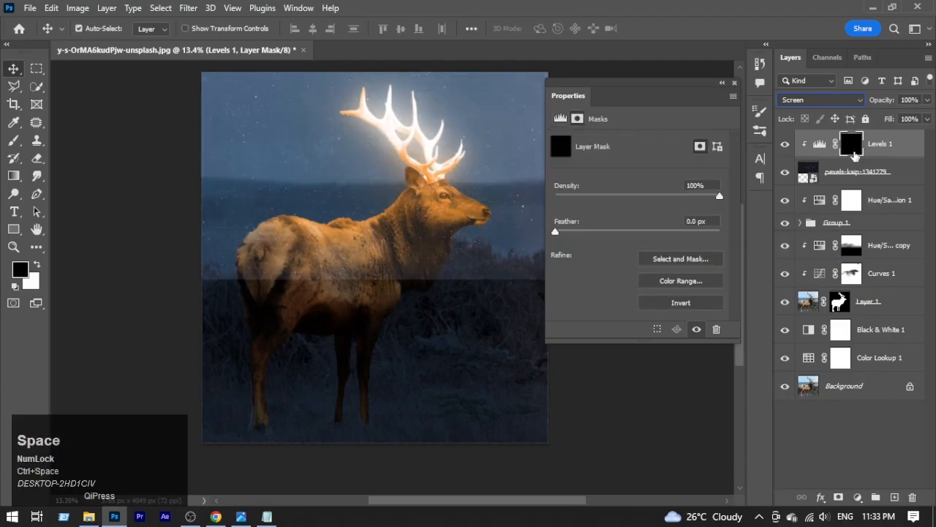
{"action": "scroll", "coordinate": [861, 146], "scroll_direction": "up", "scroll_amount": 1}
{"action": "left_click", "coordinate": [895, 179]}
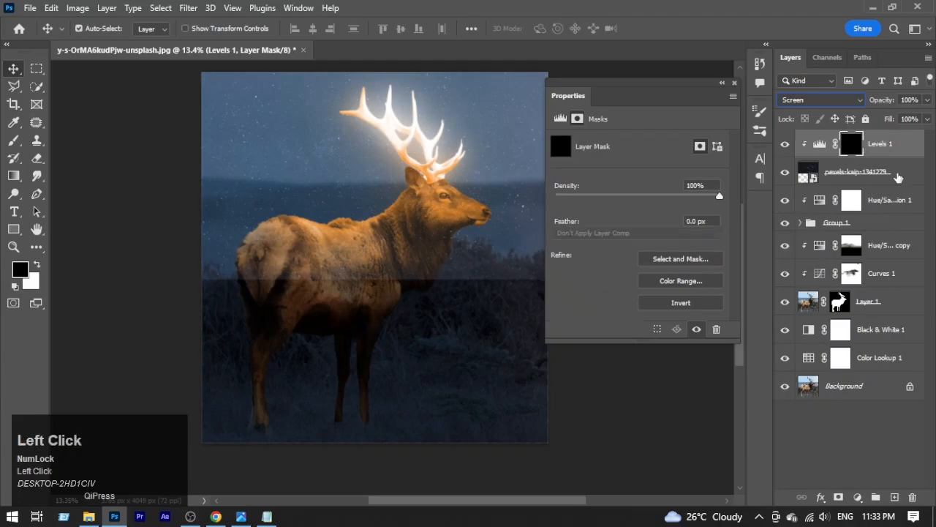
Set the blend mode of the Levels adjustment layer back to Normal.
{"action": "left_click", "coordinate": [819, 145]}
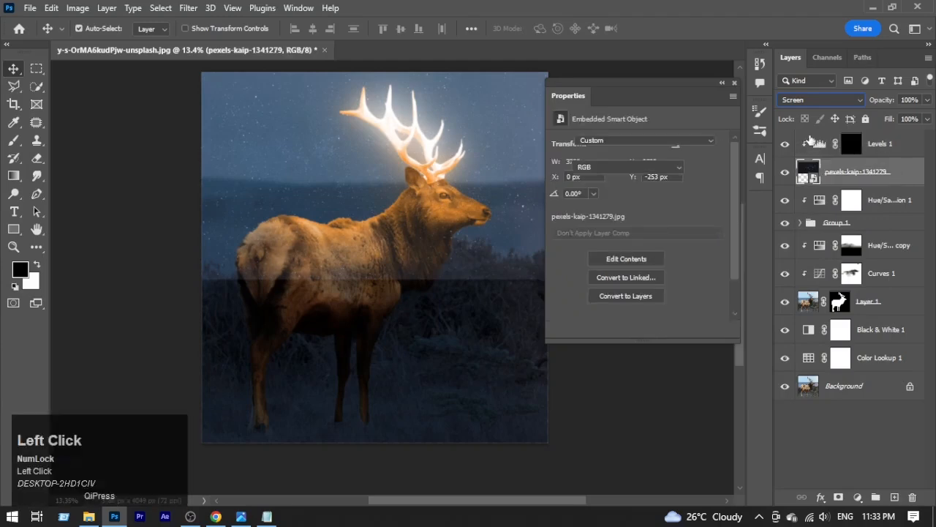
{"action": "left_click", "coordinate": [819, 99]}
{"action": "scroll", "coordinate": [808, 121], "scroll_direction": "up", "scroll_amount": 5}
{"action": "left_click", "coordinate": [804, 112]}
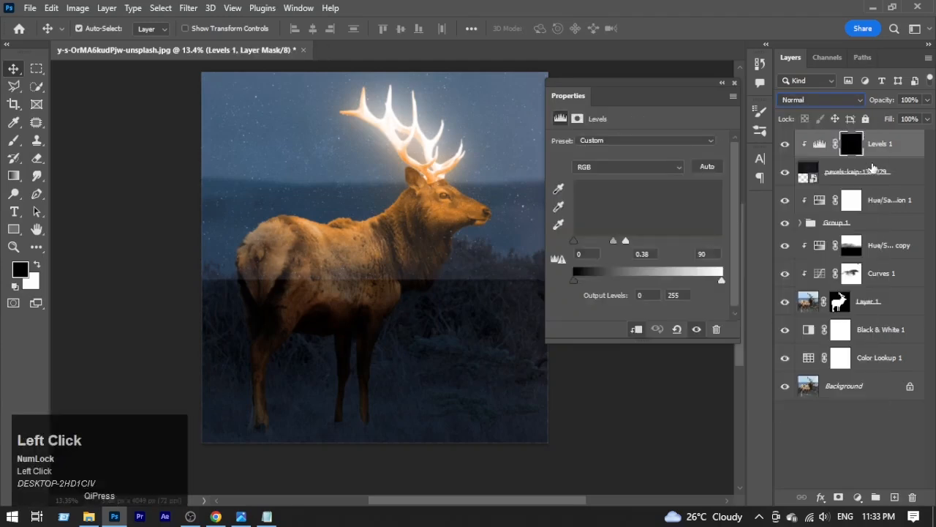
Add a layer mask to the starry-sky layer and invert it to black.
{"action": "left_click", "coordinate": [913, 176]}
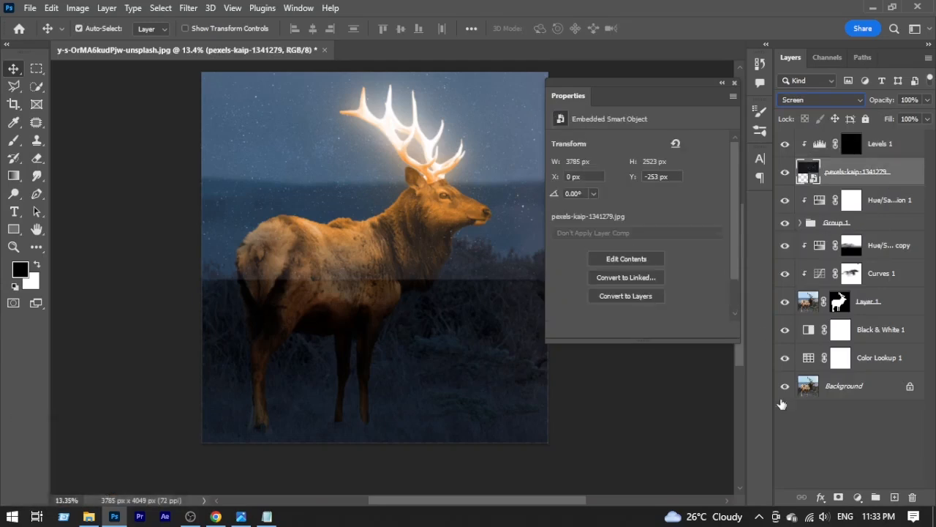
{"action": "left_click", "coordinate": [838, 497]}
{"action": "key", "text": "ctrl+i"}
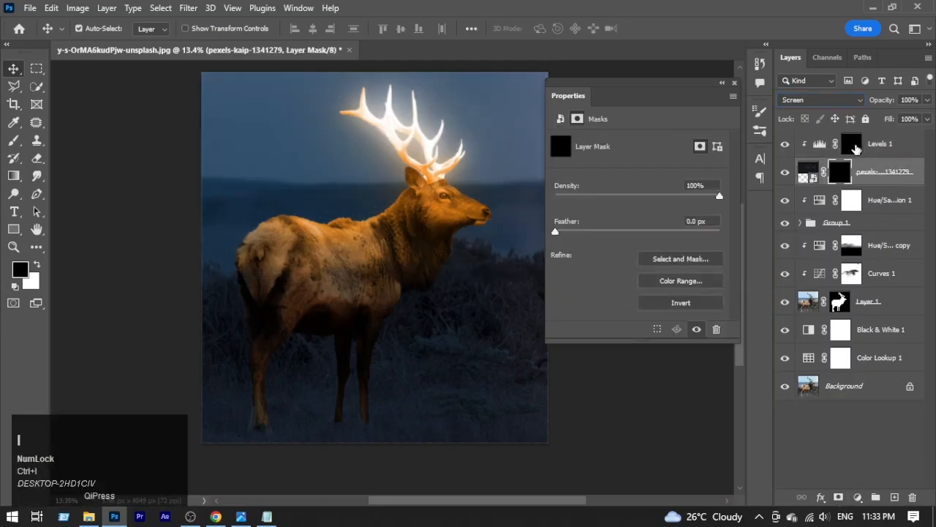
Delete the layer mask of the Levels adjustment and compare the image with the adjustment hidden and shown.
{"action": "left_click_drag", "start_coordinate": [852, 144], "coordinate": [913, 497]}
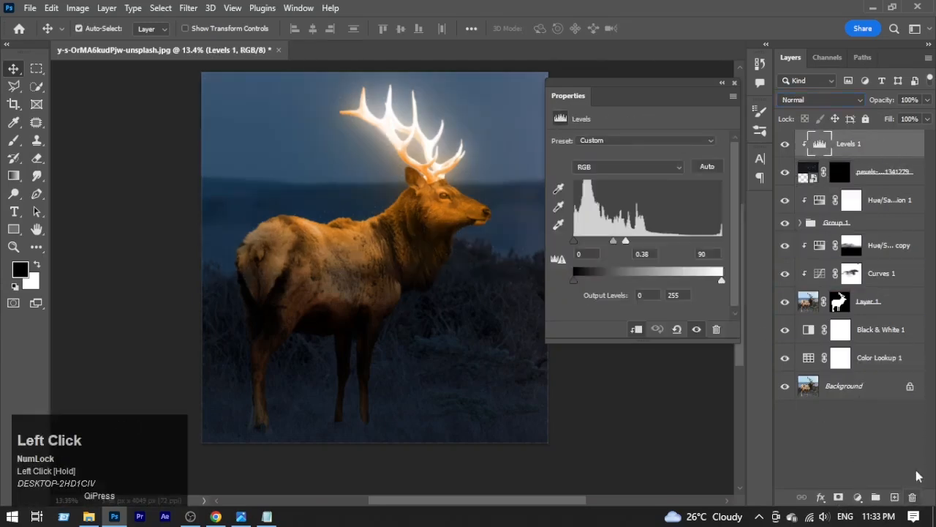
{"action": "left_click", "coordinate": [784, 144]}
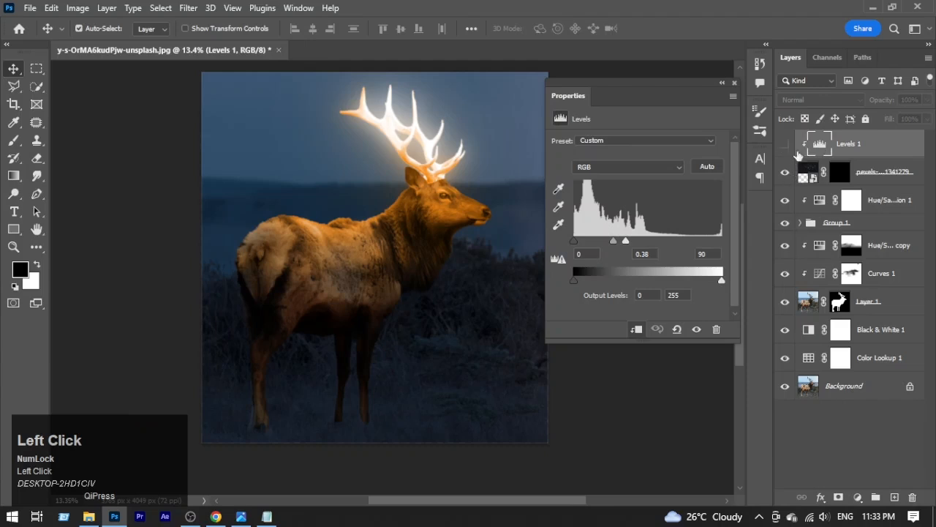
{"action": "left_click", "coordinate": [785, 145]}
Paint with a soft white brush on the starry-sky layer's mask around the antlers to reveal the stars there.
{"action": "left_click", "coordinate": [841, 174]}
{"action": "left_click_drag", "start_coordinate": [445, 160], "coordinate": [497, 242]}
{"action": "left_click_drag", "start_coordinate": [461, 189], "coordinate": [472, 275]}
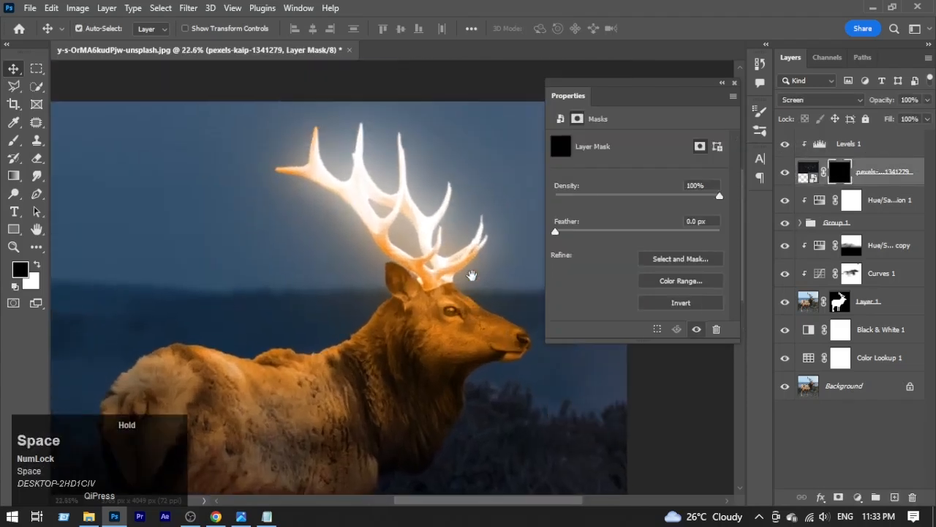
{"action": "key", "text": "b"}
{"action": "mouse_move", "coordinate": [473, 240]}
{"action": "left_mouse_down"}
{"action": "mouse_move", "coordinate": [458, 256]}
{"action": "mouse_move", "coordinate": [430, 254]}
{"action": "left_mouse_up"}
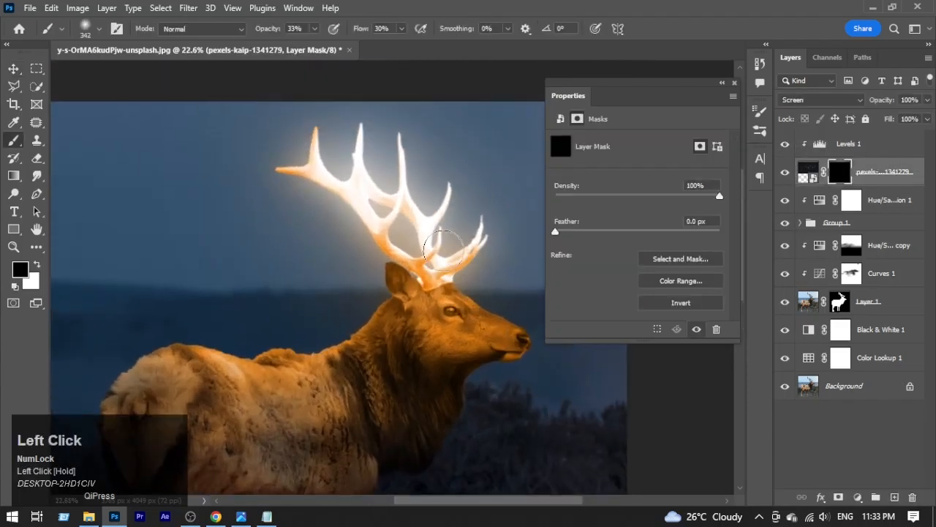
{"action": "key", "text": "x"}
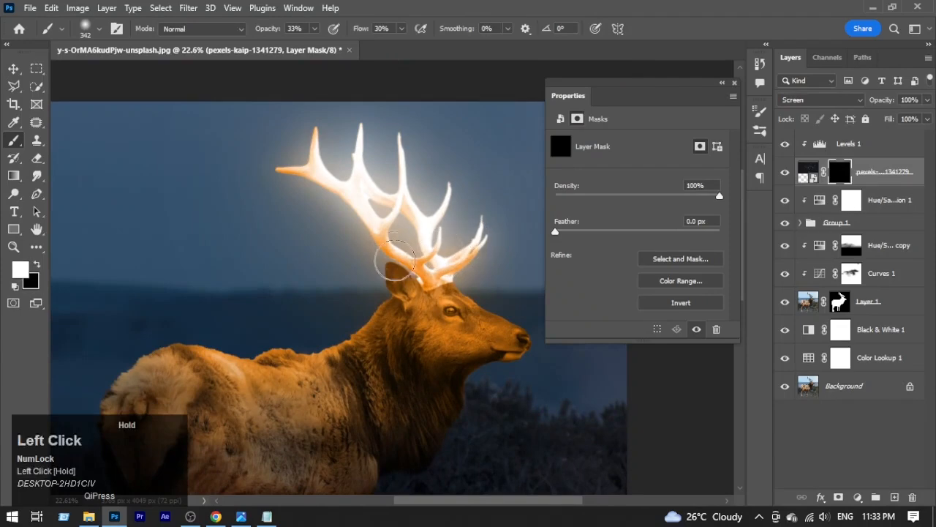
{"action": "mouse_move", "coordinate": [306, 170]}
{"action": "left_mouse_down"}
{"action": "mouse_move", "coordinate": [282, 148]}
{"action": "mouse_move", "coordinate": [291, 181]}
{"action": "mouse_move", "coordinate": [310, 135]}
{"action": "left_mouse_up"}
{"action": "mouse_move", "coordinate": [408, 129]}
{"action": "left_mouse_down"}
{"action": "mouse_move", "coordinate": [339, 136]}
{"action": "mouse_move", "coordinate": [354, 211]}
{"action": "left_mouse_up"}
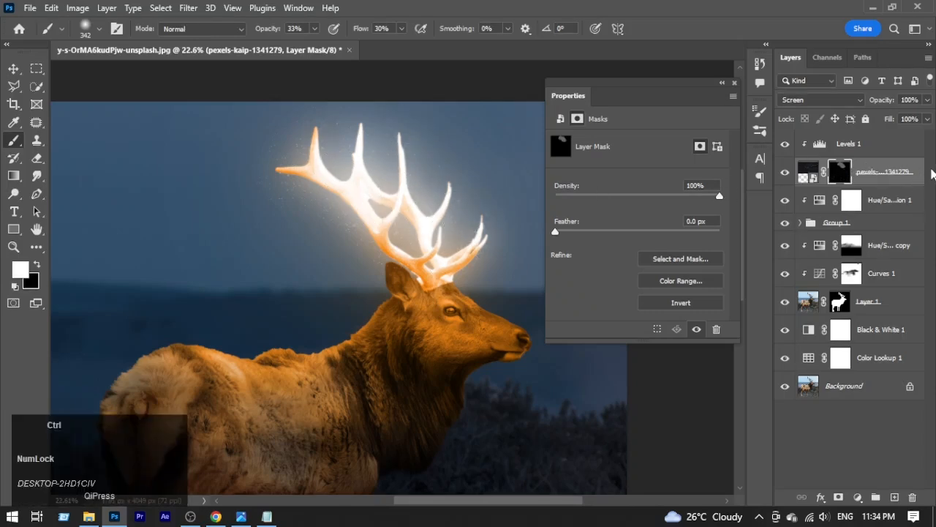
Duplicate the masked starry-sky layer twice to strengthen the stars around the antlers.
{"action": "key", "text": "ctrl+j"}
{"action": "key", "text": "ctrl+j"}
{"action": "left_click_drag", "start_coordinate": [439, 234], "coordinate": [365, 234]}
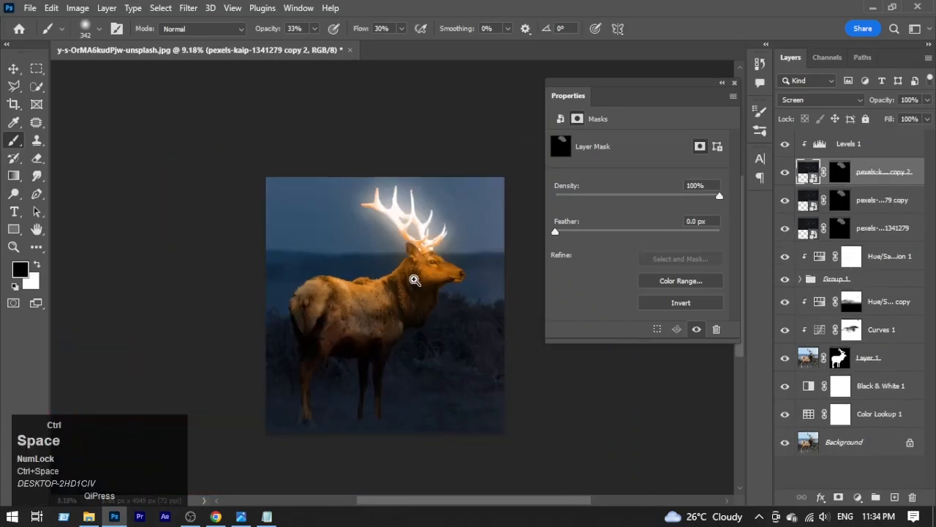
{"action": "left_click_drag", "start_coordinate": [414, 279], "coordinate": [433, 298]}
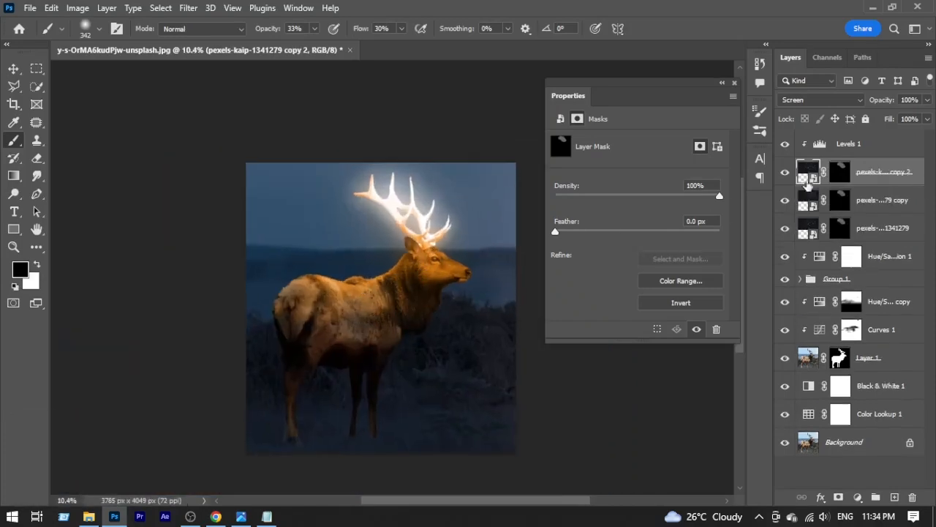
Add a Color Lookup adjustment layer above the Levels layer and load the Crisp_Warm.look 3DLUT.
{"action": "left_click", "coordinate": [841, 143]}
{"action": "left_click", "coordinate": [857, 497]}
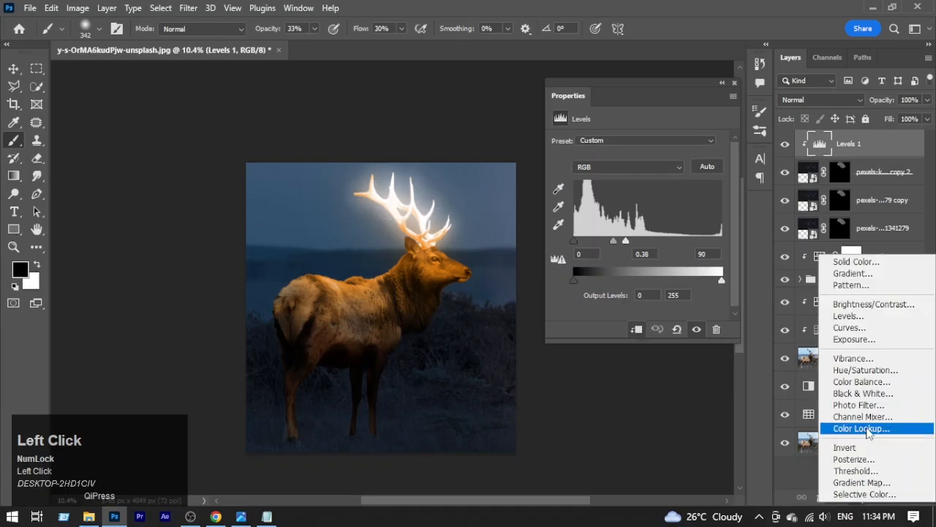
{"action": "left_click", "coordinate": [863, 428]}
{"action": "left_click", "coordinate": [630, 142]}
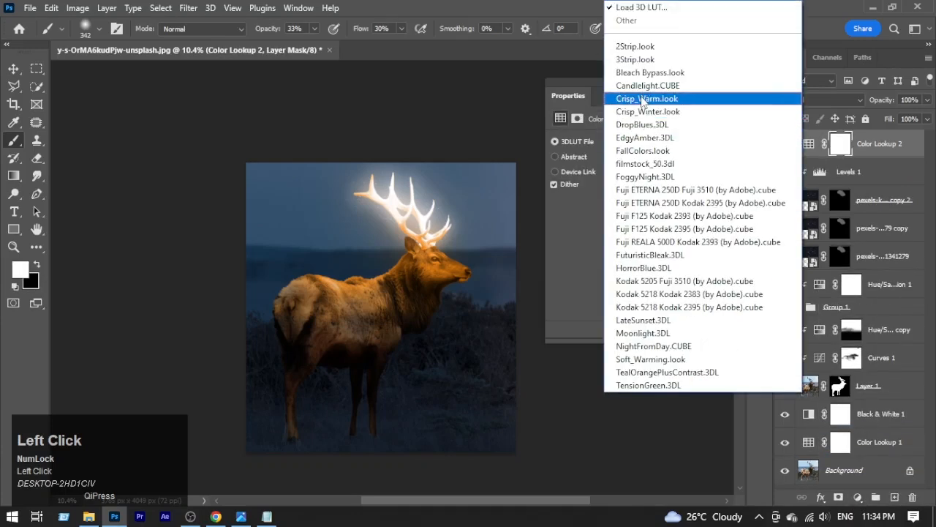
{"action": "left_click", "coordinate": [647, 99]}
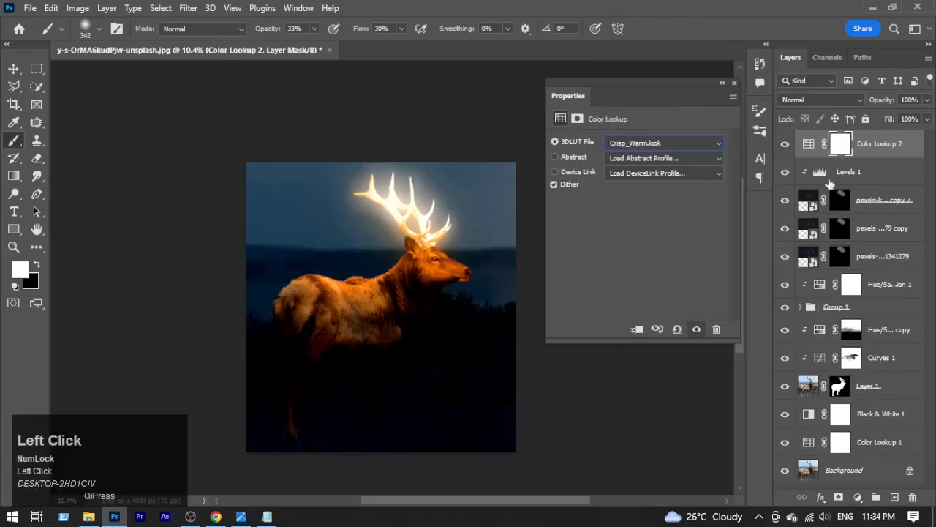
Set the new Color Lookup layer's opacity to 13% and toggle its visibility to compare the effect.
{"action": "left_click", "coordinate": [926, 100]}
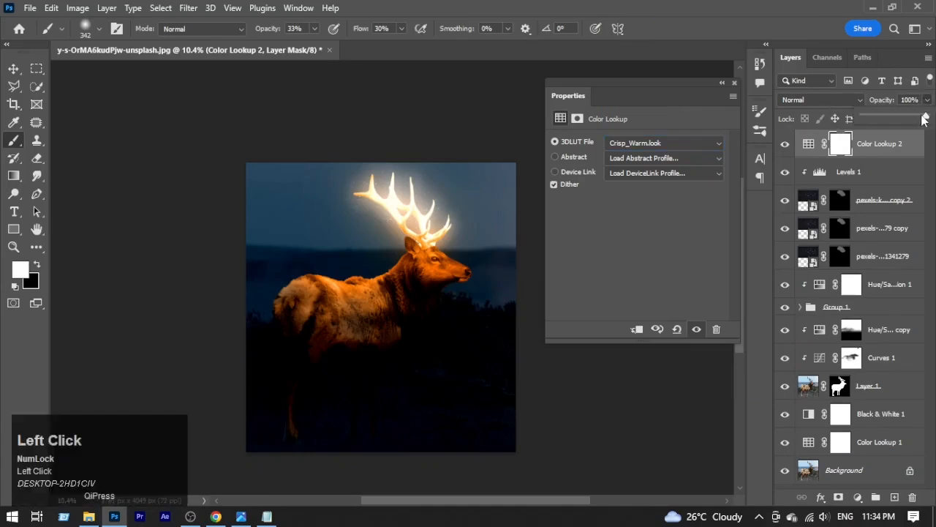
{"action": "left_click_drag", "start_coordinate": [873, 124], "coordinate": [865, 125]}
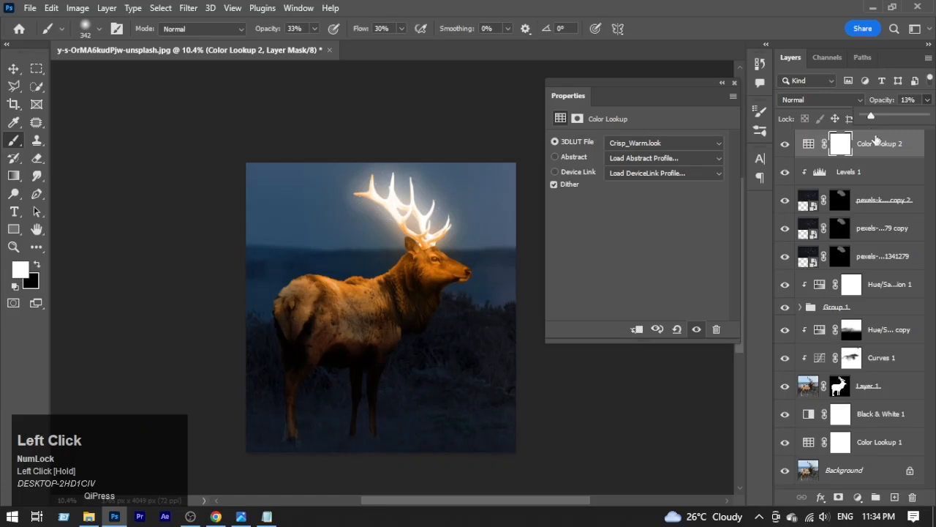
{"action": "left_click", "coordinate": [783, 143]}
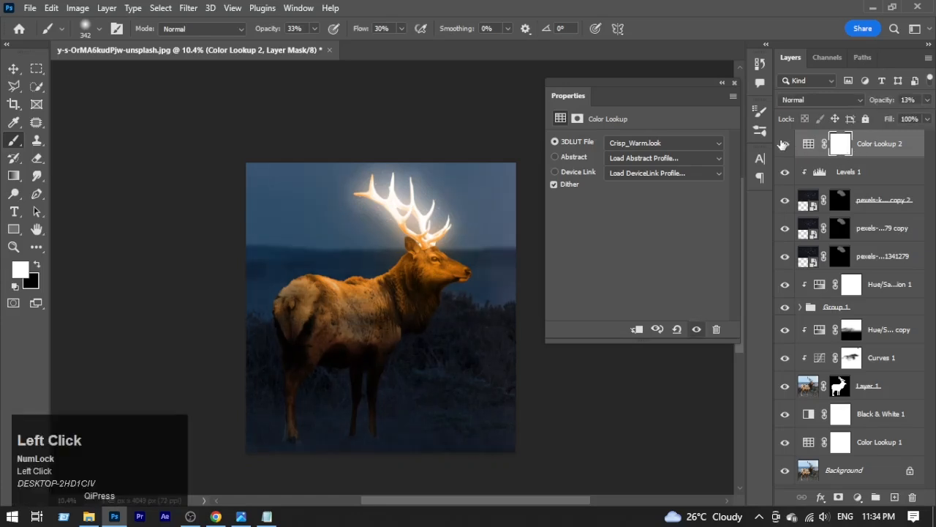